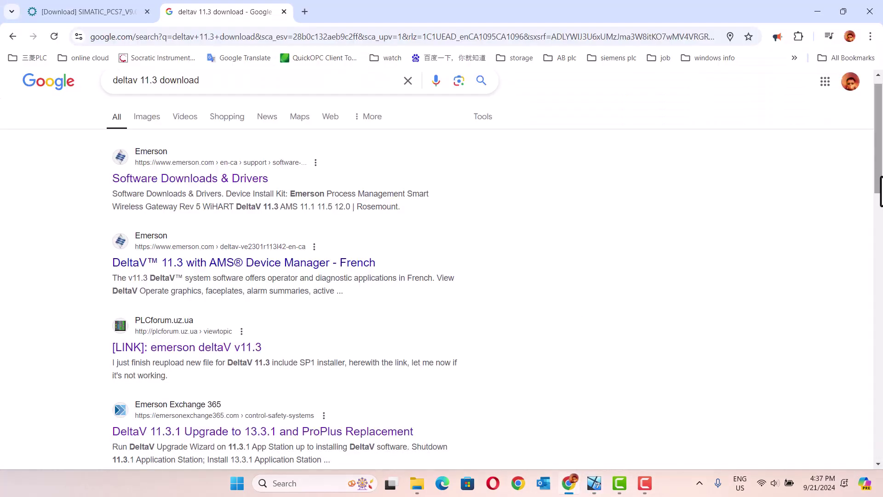
pyautogui.moveTo(878, 167); pyautogui.dragTo(876, 151)
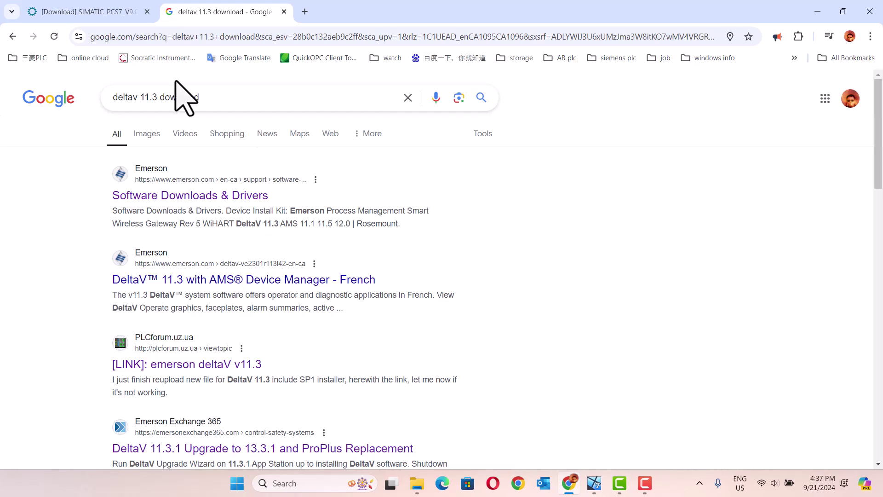
pyautogui.click(152, 100)
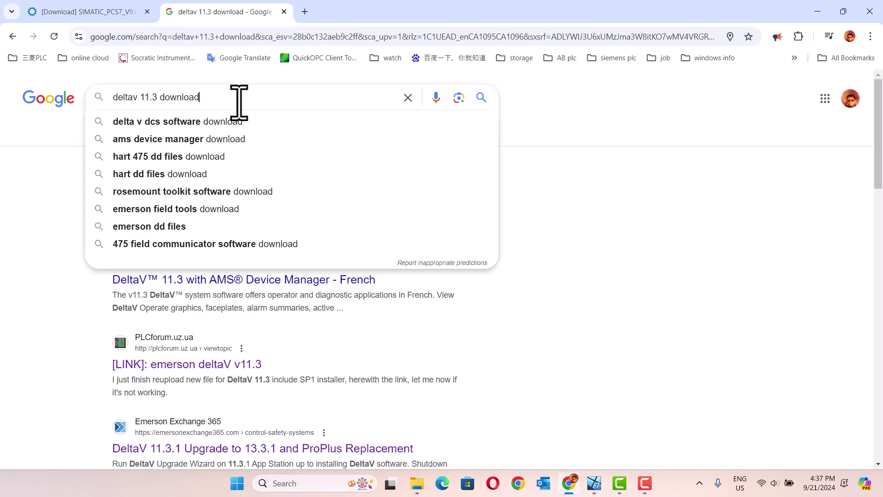
pyautogui.click(633, 320)
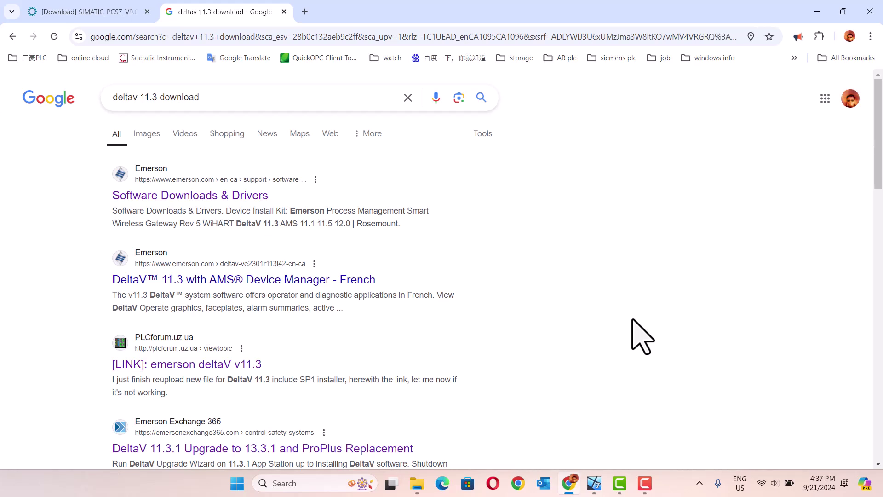
pyautogui.moveTo(878, 147); pyautogui.dragTo(880, 98)
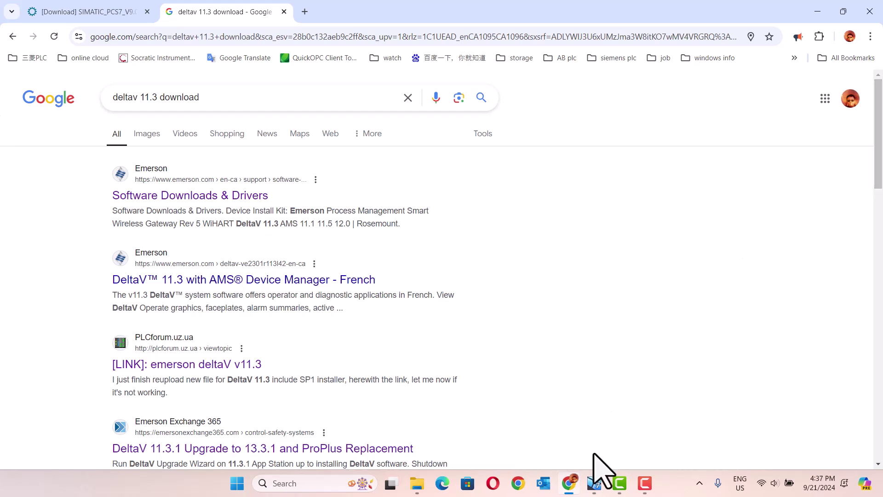
# - Switch to the Windows 7 virtual machine in VirtualBox and check its Windows edition and system type in the system information
pyautogui.moveTo(589, 492)
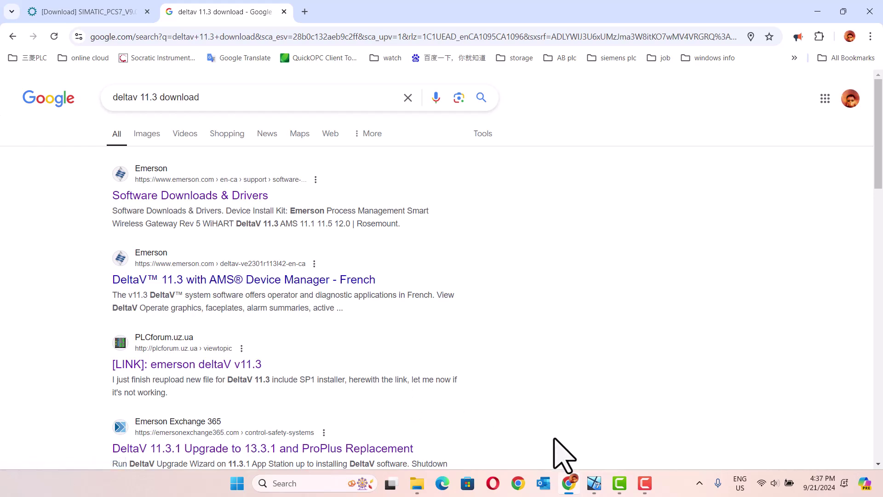
pyautogui.click(595, 484)
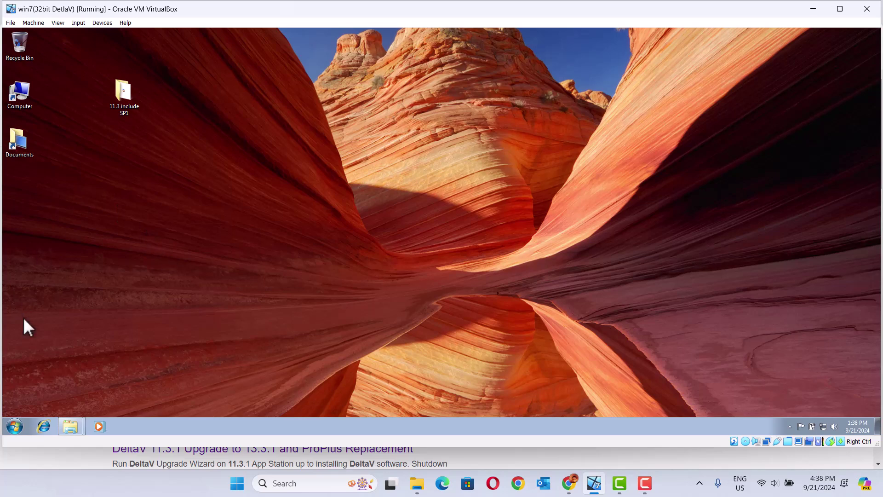
pyautogui.click(14, 427)
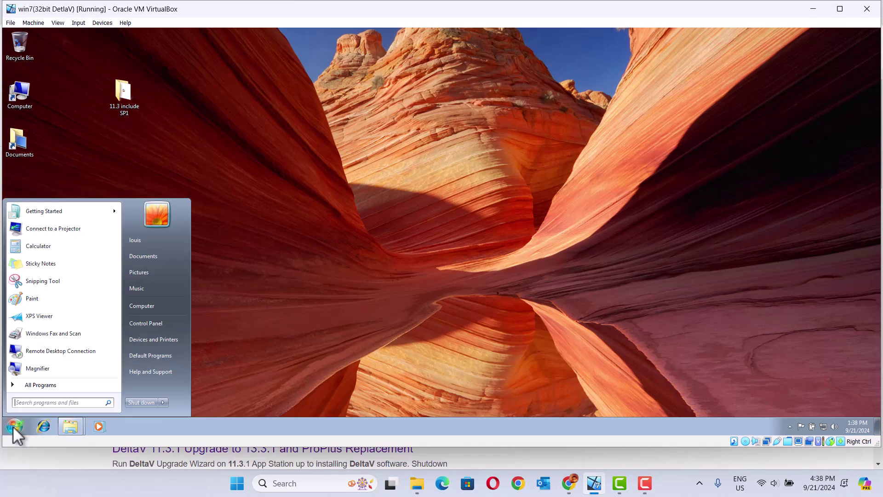
pyautogui.click(146, 322)
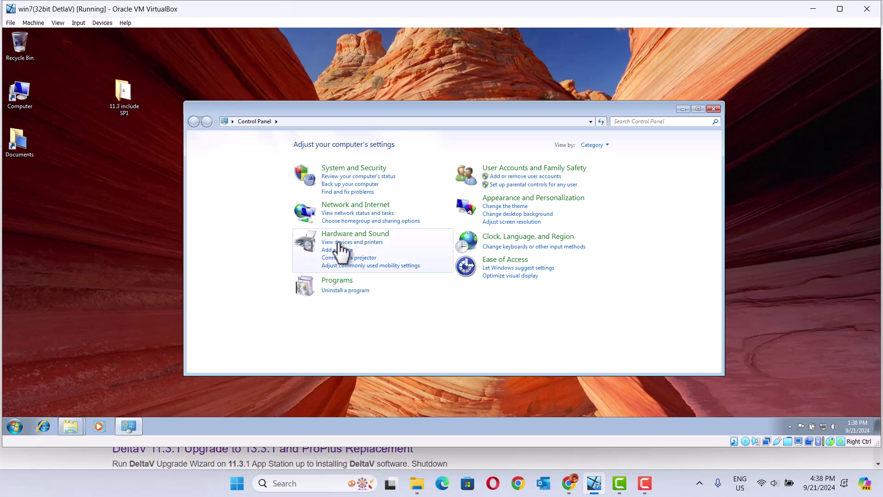
pyautogui.click(357, 168)
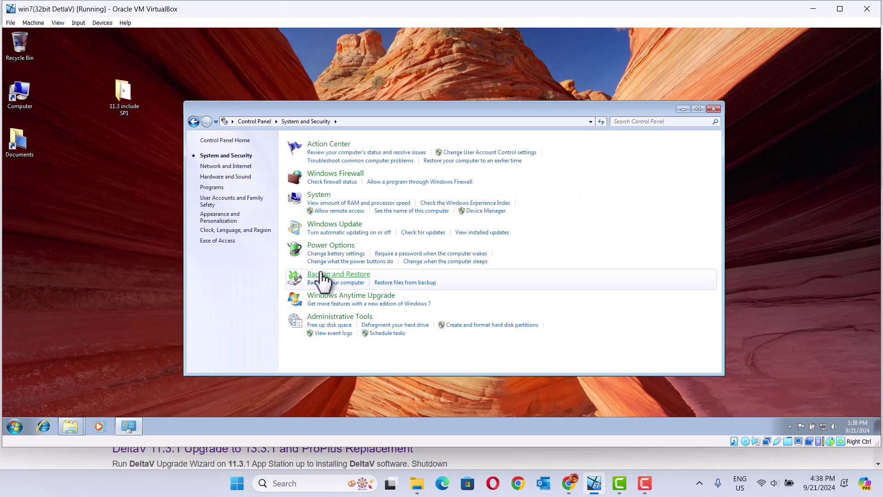
pyautogui.click(322, 197)
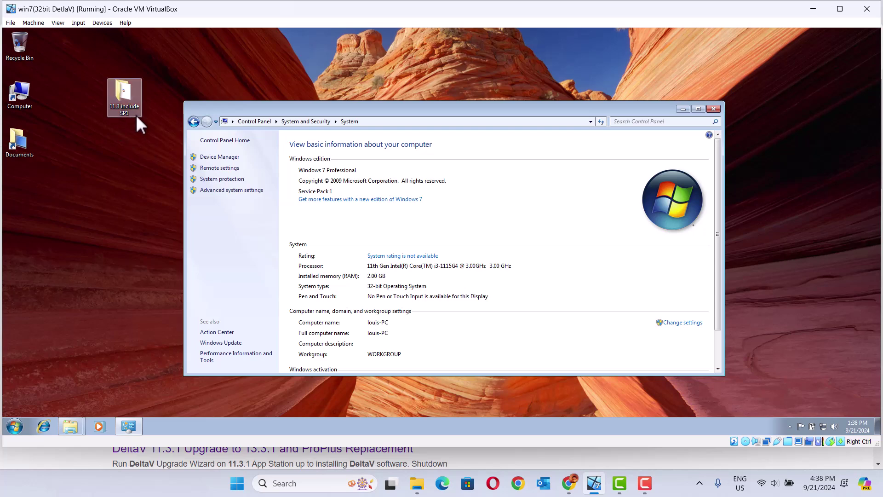
pyautogui.click(714, 109)
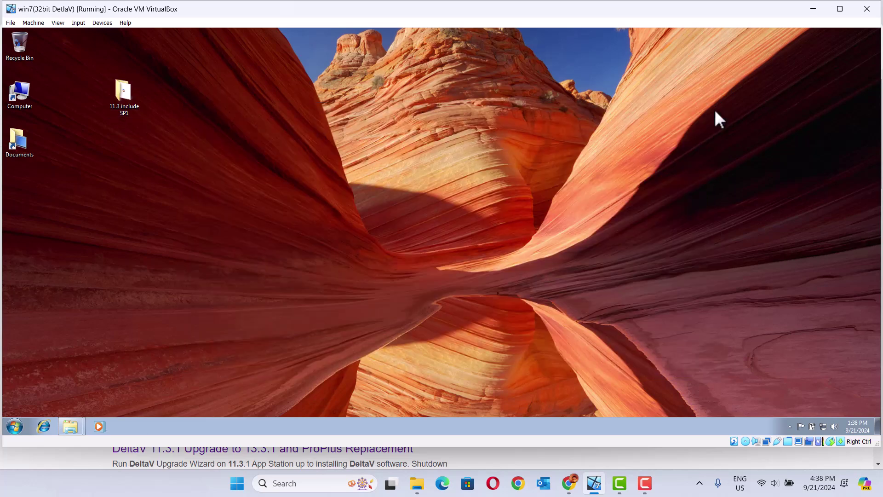
# - Mount the DV11.3_DVD1 image from the desktop folder 11.3 include SP1 in virtual CD drive E: with UltraISO
pyautogui.doubleClick(128, 96)
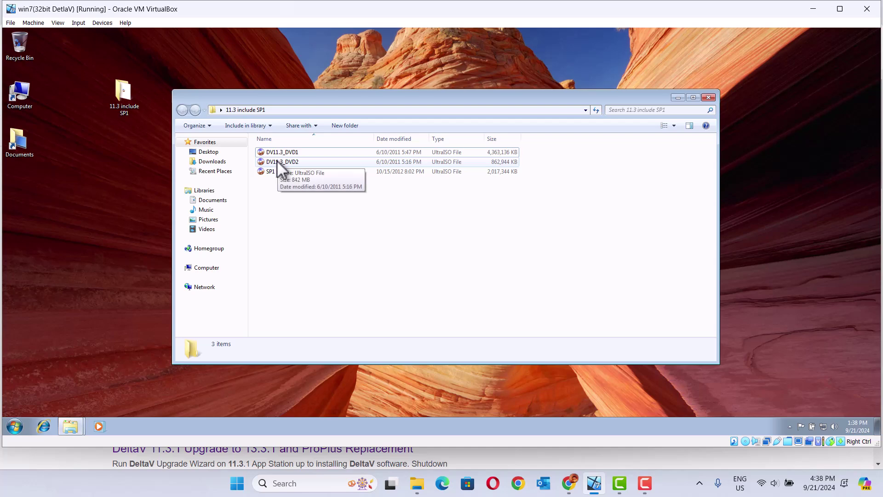
pyautogui.click(16, 101)
pyautogui.doubleClick(15, 97)
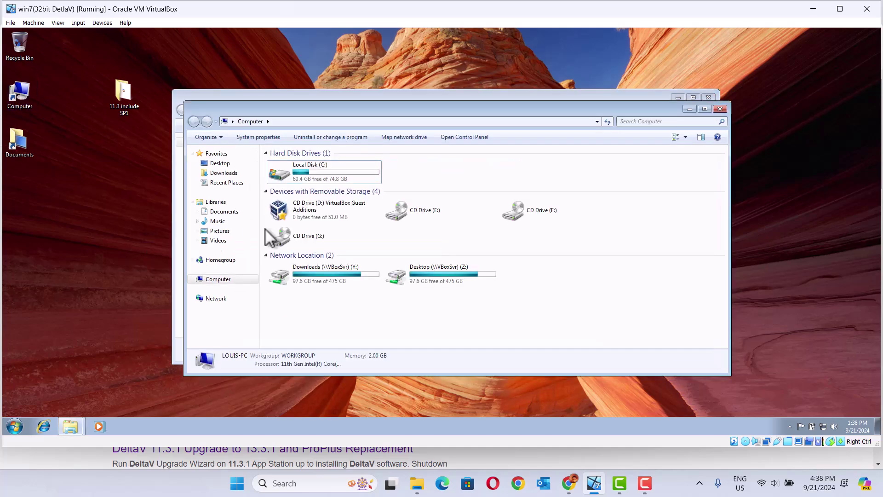
pyautogui.click(424, 209)
pyautogui.rightClick(424, 209)
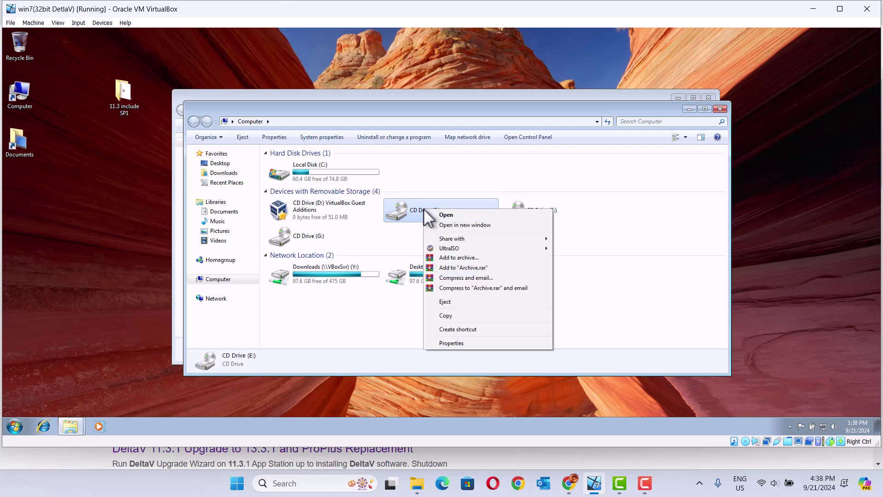
pyautogui.moveTo(547, 249)
pyautogui.click(575, 248)
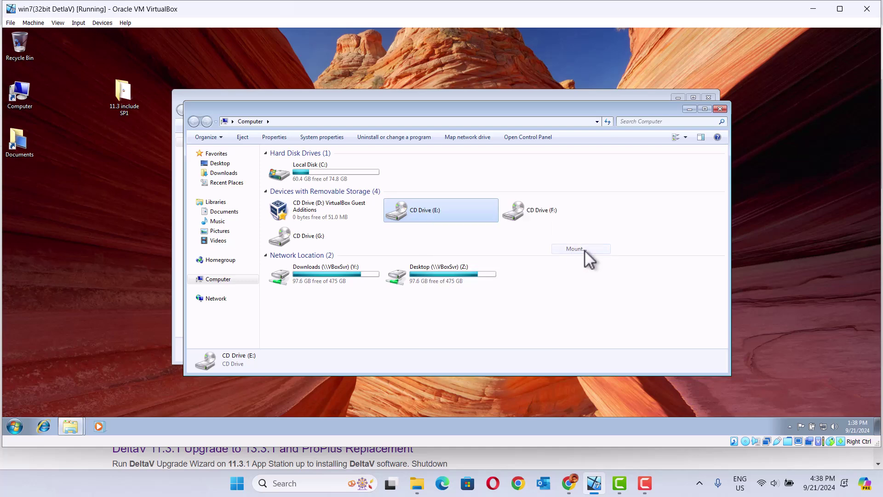
pyautogui.click(39, 90)
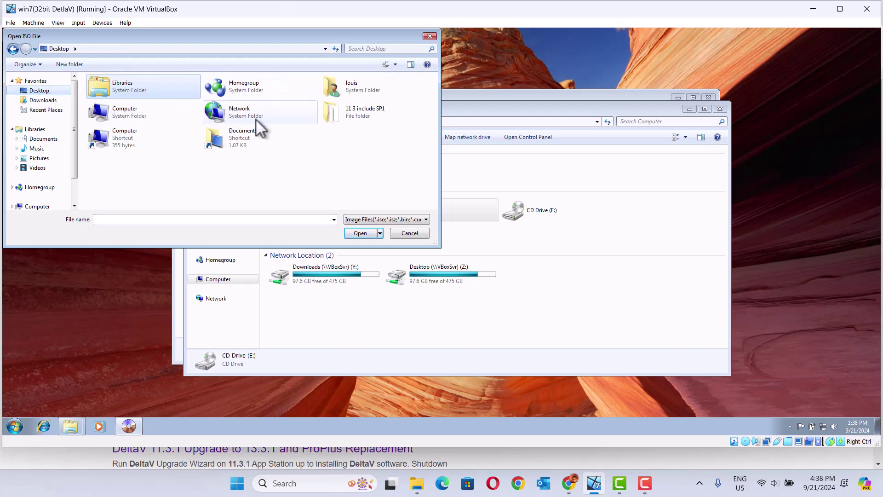
pyautogui.doubleClick(336, 111)
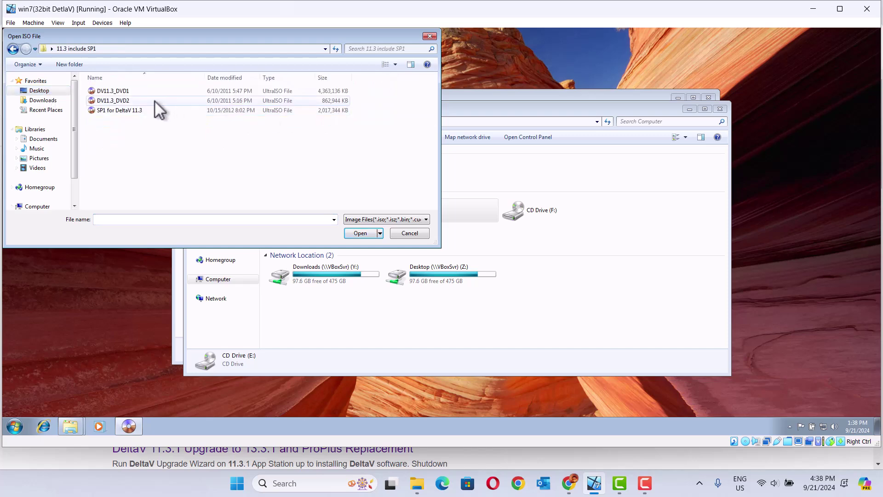
pyautogui.click(122, 91)
pyautogui.click(361, 236)
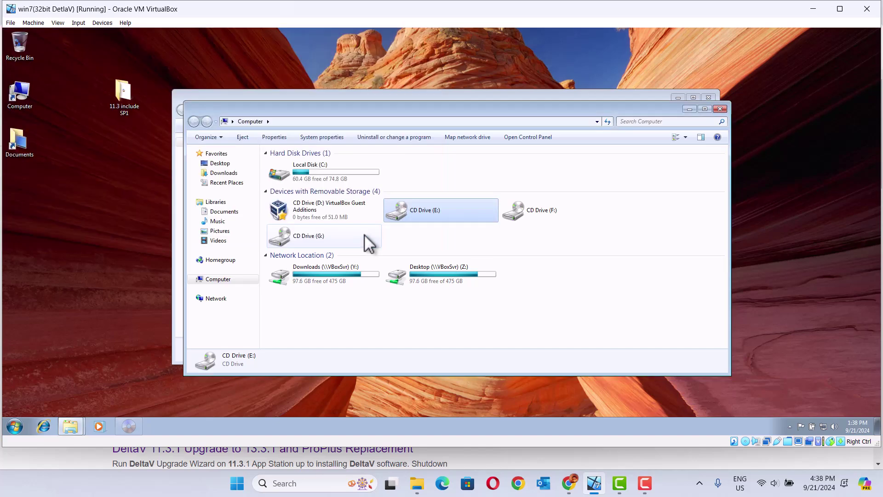
# - Run DVAutorun from the Autorun folder on drive E:, allow it to make changes, and start the DeltaV installation, acknowledging the administrator account warning
pyautogui.doubleClick(446, 211)
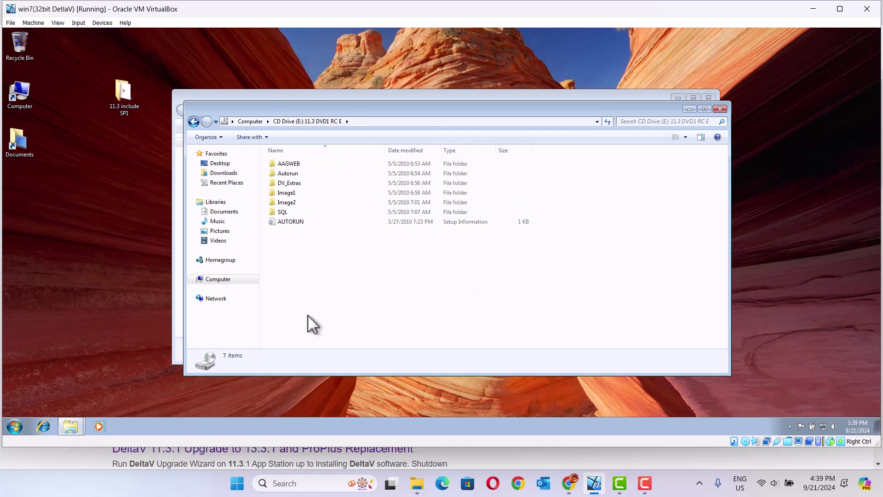
pyautogui.click(288, 173)
pyautogui.doubleClick(288, 173)
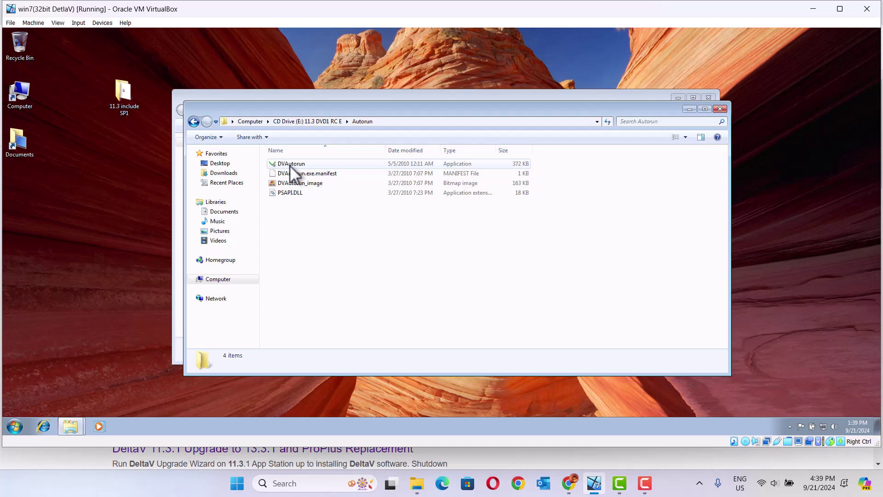
pyautogui.doubleClick(289, 165)
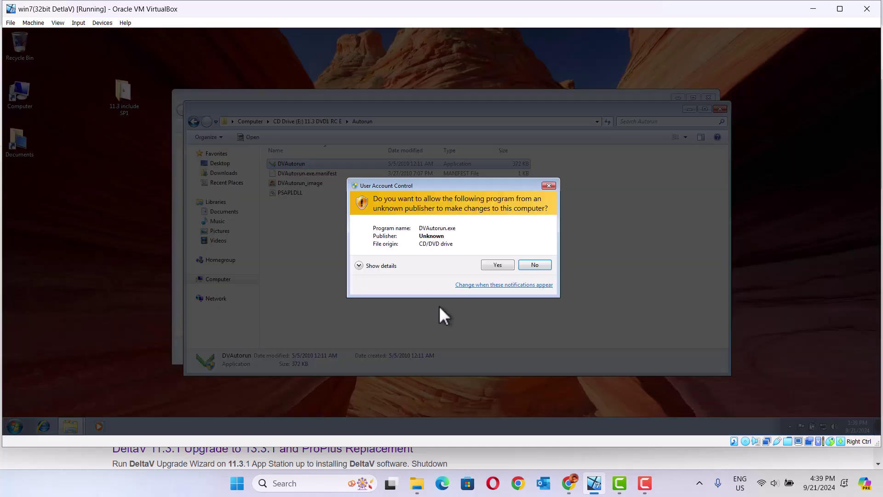
pyautogui.click(501, 269)
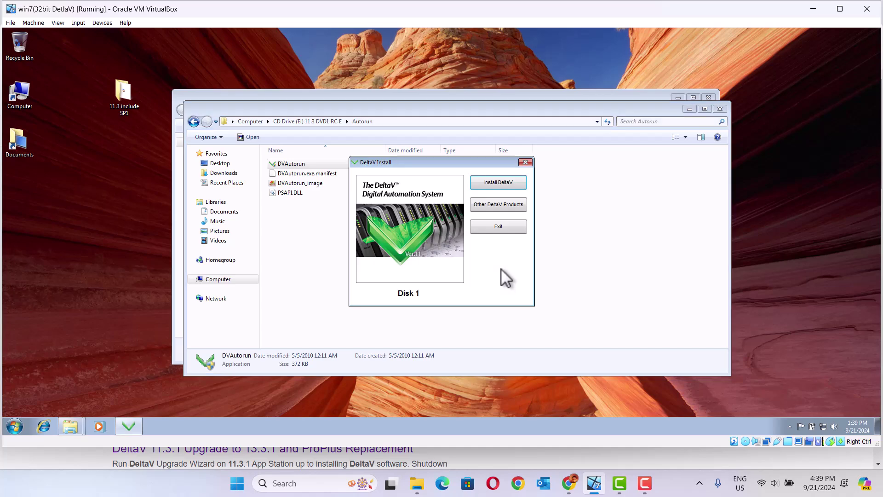
pyautogui.click(504, 186)
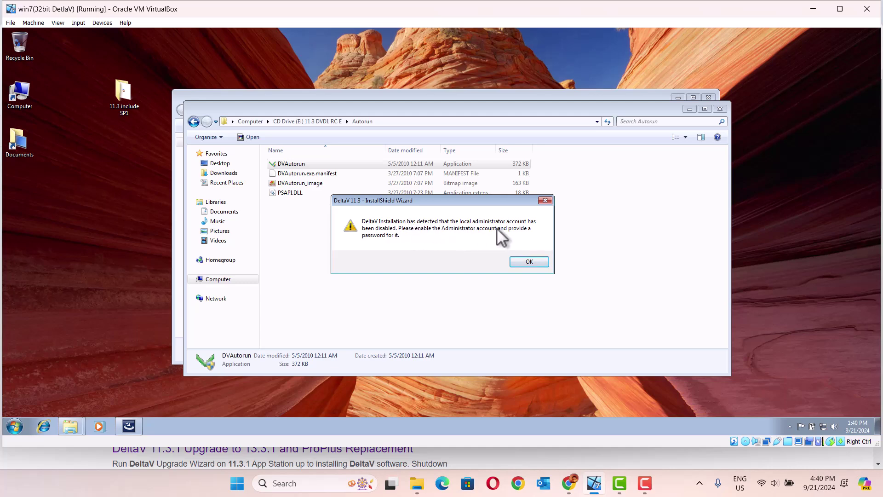
pyautogui.click(529, 262)
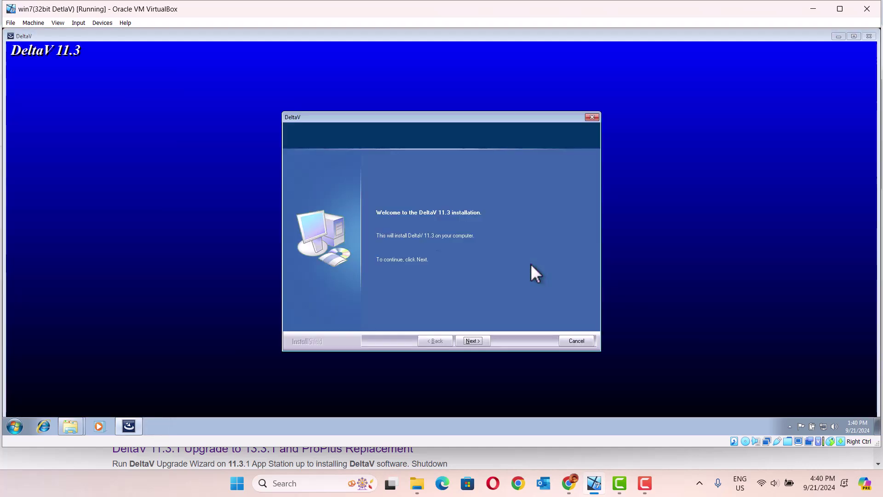
# - Accept Professional Plus as the workstation type and agree to proceed with installing DeltaV on Windows 7
pyautogui.click(472, 341)
pyautogui.click(472, 341)
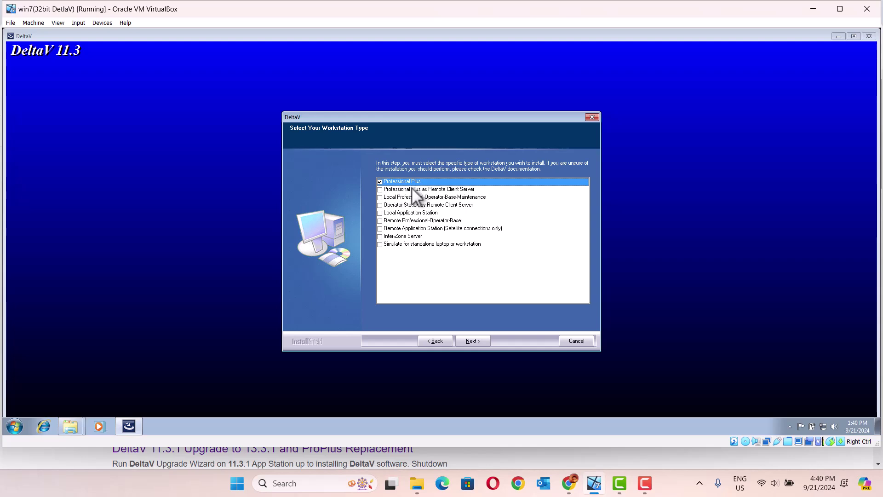
pyautogui.click(473, 341)
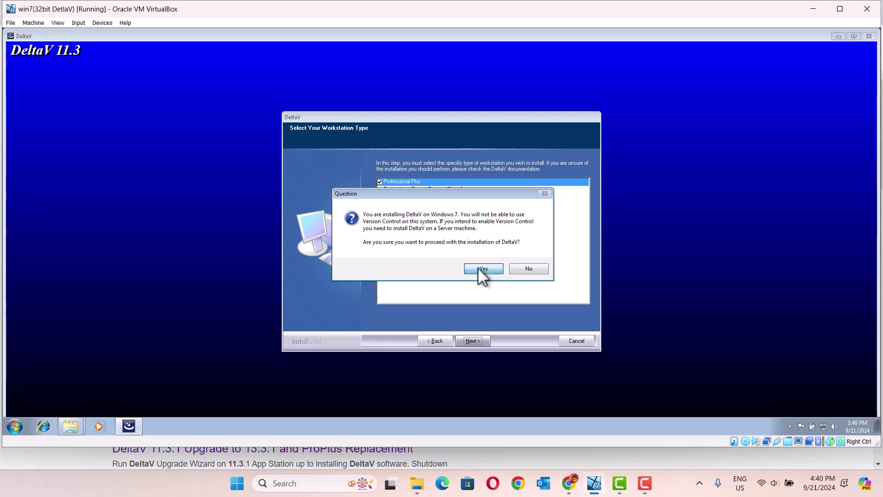
pyautogui.click(478, 268)
pyautogui.click(472, 341)
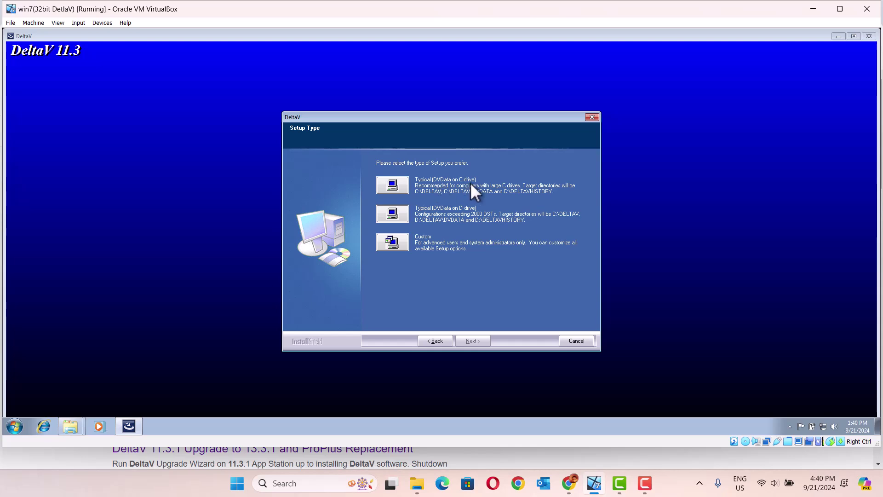
# - Choose the Typical setup with DVData on the C drive and confirm the start of file copying
pyautogui.click(393, 181)
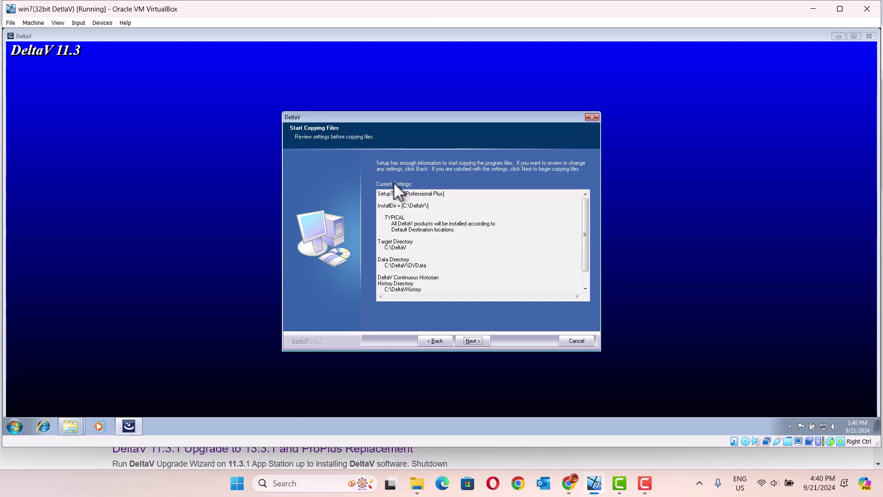
pyautogui.click(473, 341)
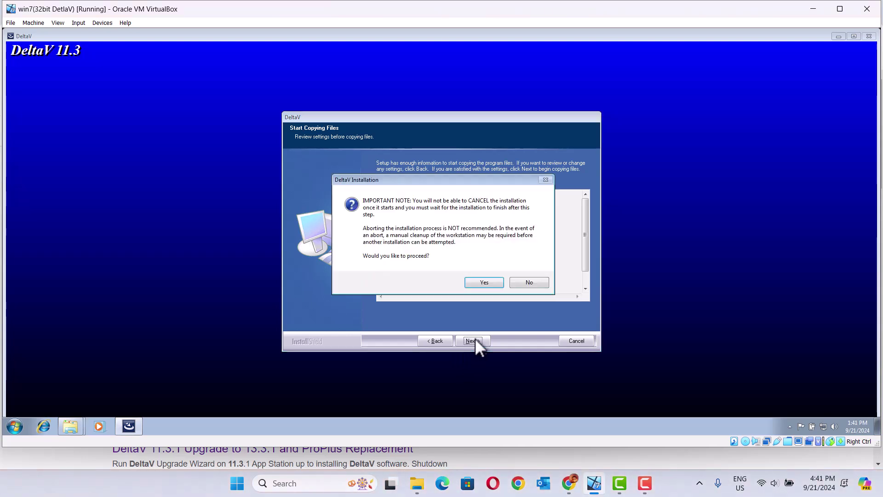
pyautogui.click(479, 284)
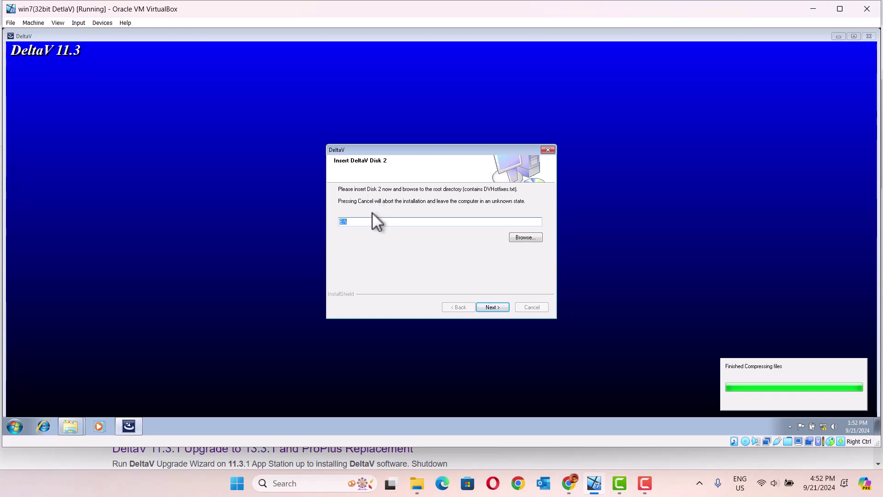
# - Set the DeltaV Disk 2 location to F:\ and minimise the installer to reach the desktop
pyautogui.moveTo(352, 223); pyautogui.dragTo(341, 224)
pyautogui.click(342, 224)
pyautogui.click(836, 36)
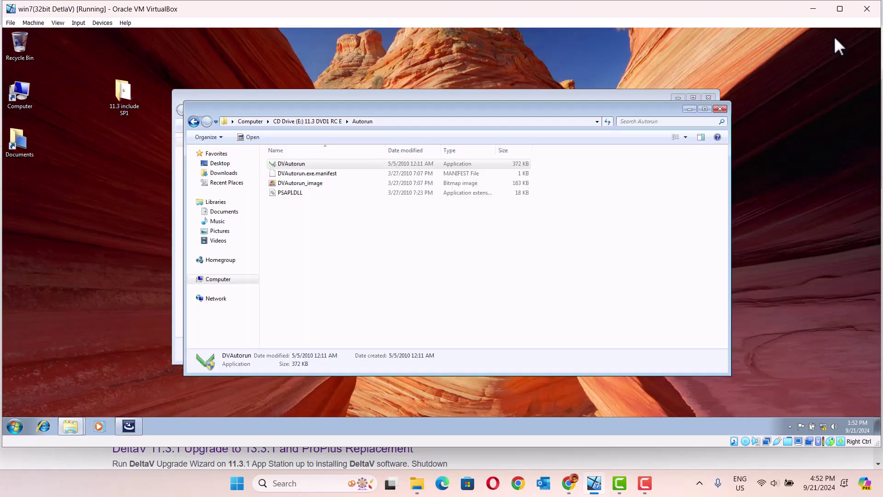
# - Mount the DV11.3_DVD2 image from the 11.3 include SP1 folder in virtual CD drive F: and briefly open the drive to check it
pyautogui.click(688, 110)
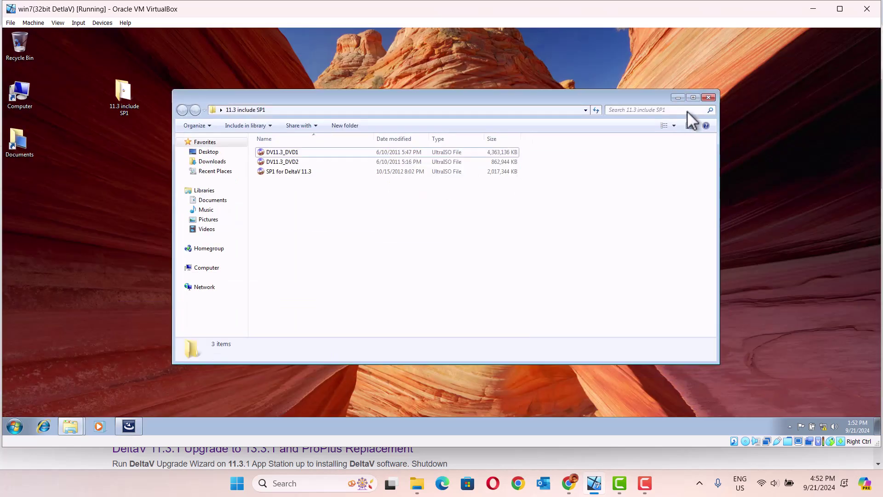
pyautogui.doubleClick(15, 90)
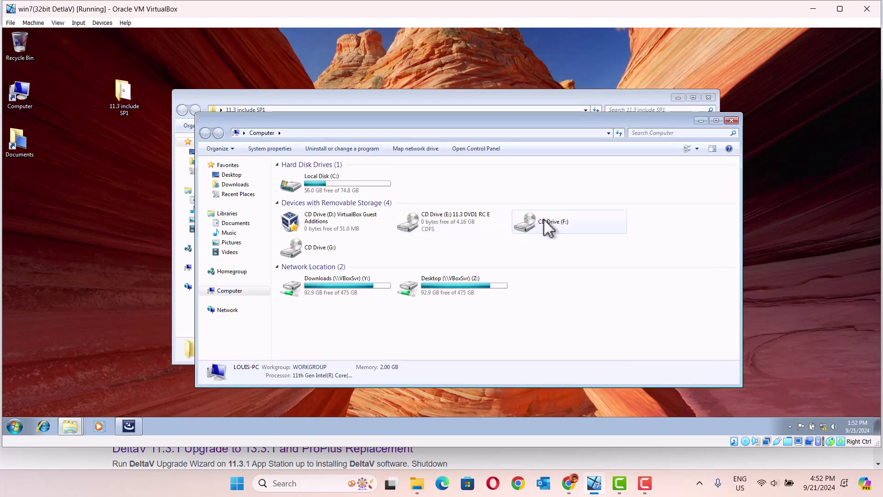
pyautogui.rightClick(547, 219)
pyautogui.moveTo(635, 260)
pyautogui.click(700, 260)
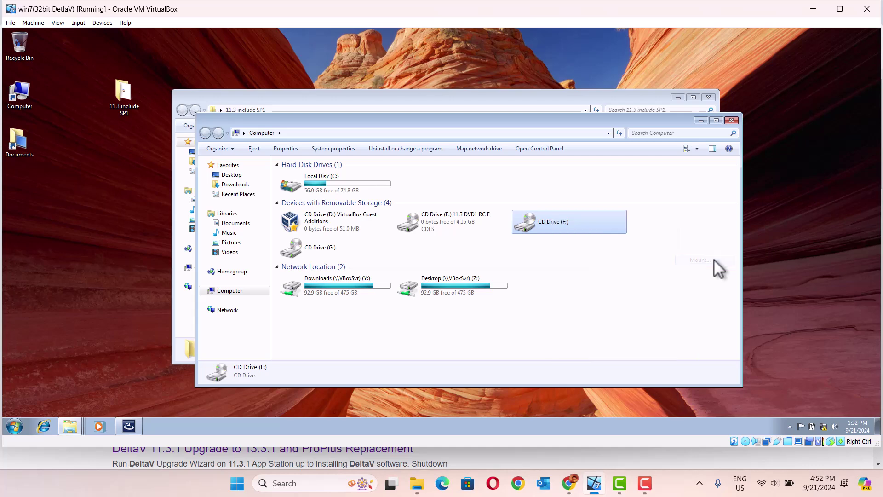
pyautogui.click(115, 98)
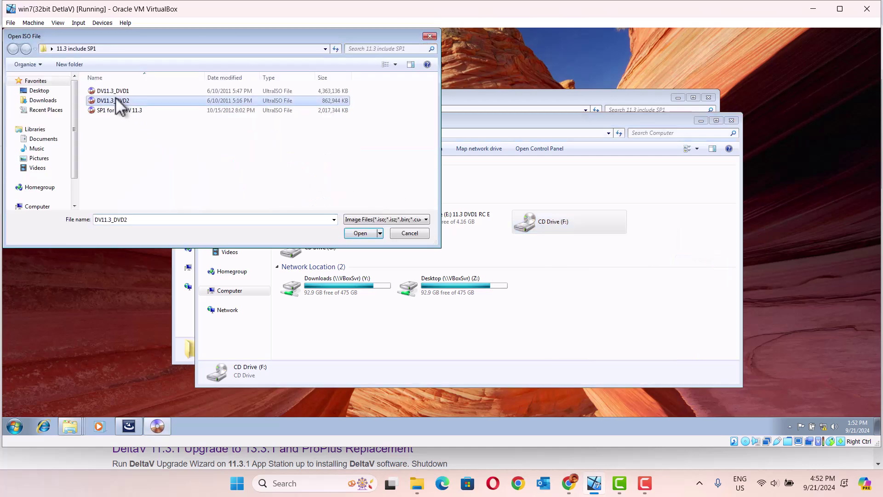
pyautogui.click(354, 231)
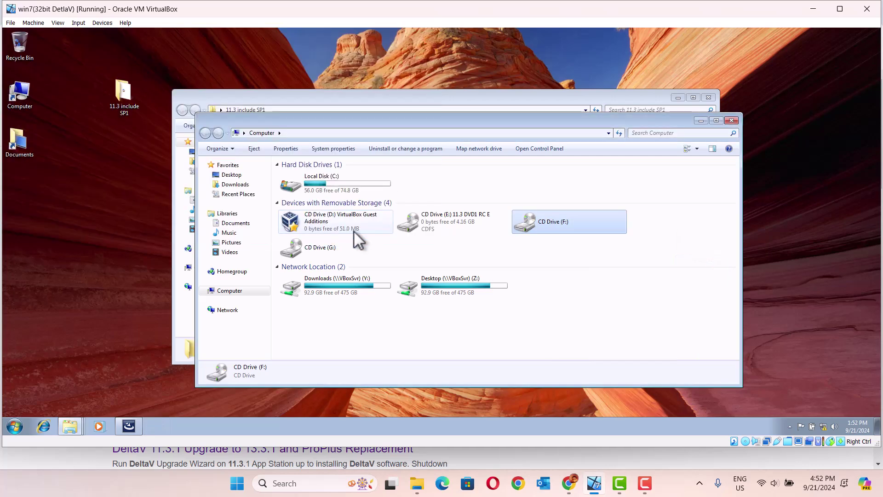
pyautogui.doubleClick(556, 218)
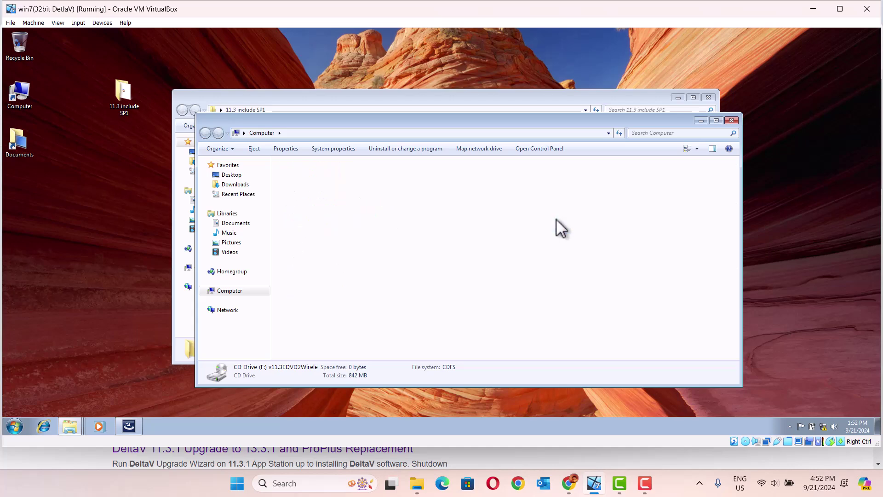
pyautogui.click(731, 120)
# - Resume the installation with Disk 2 from F:\, allow the search for required updates, and finish the DeltaV setup with a reboot
pyautogui.click(128, 426)
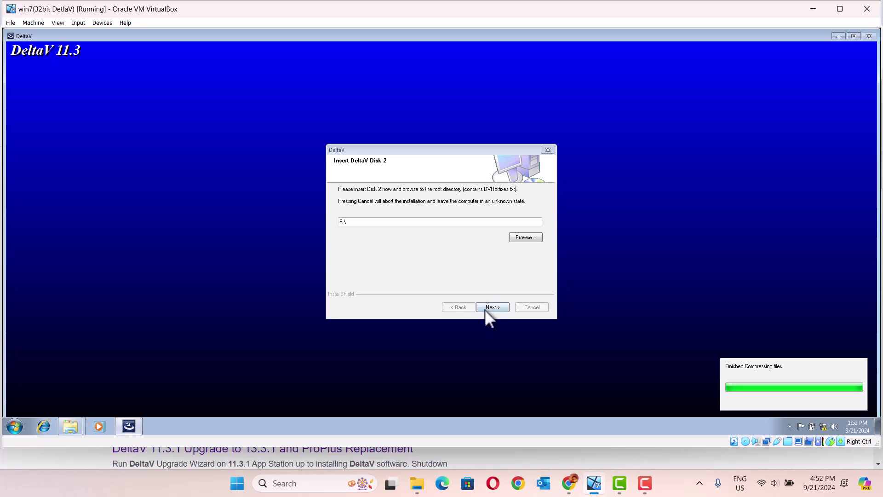
pyautogui.click(495, 306)
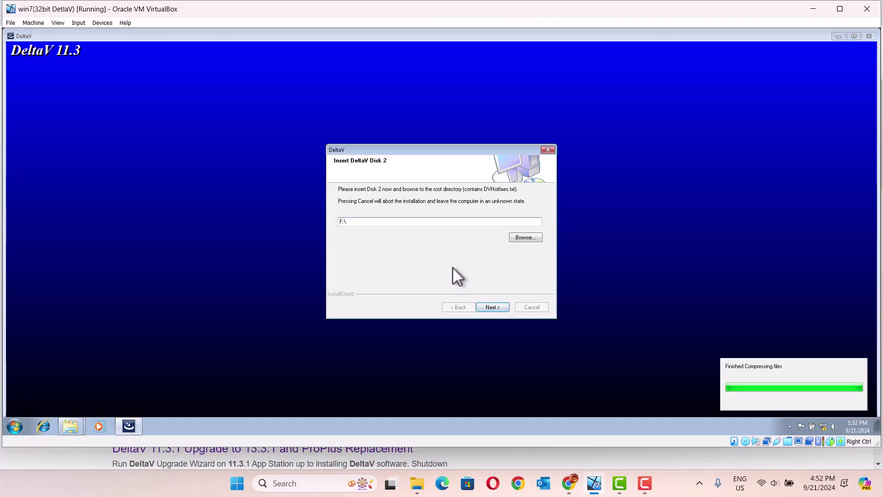
pyautogui.click(495, 308)
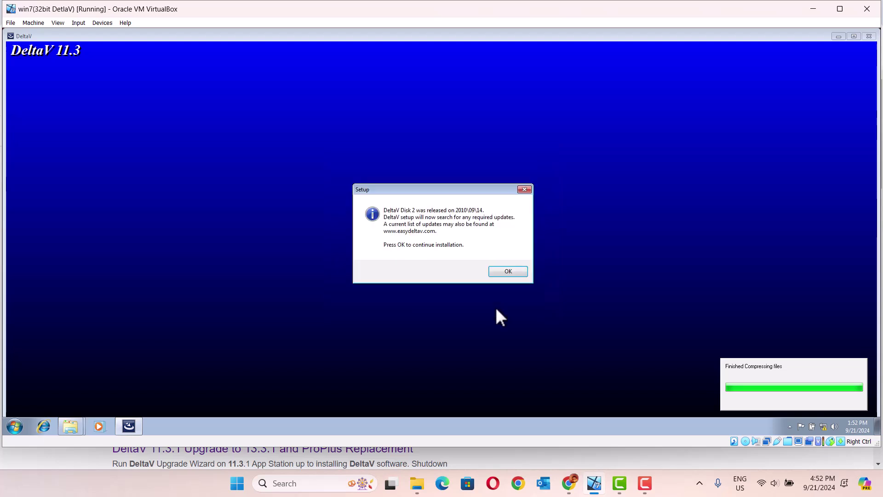
pyautogui.click(509, 271)
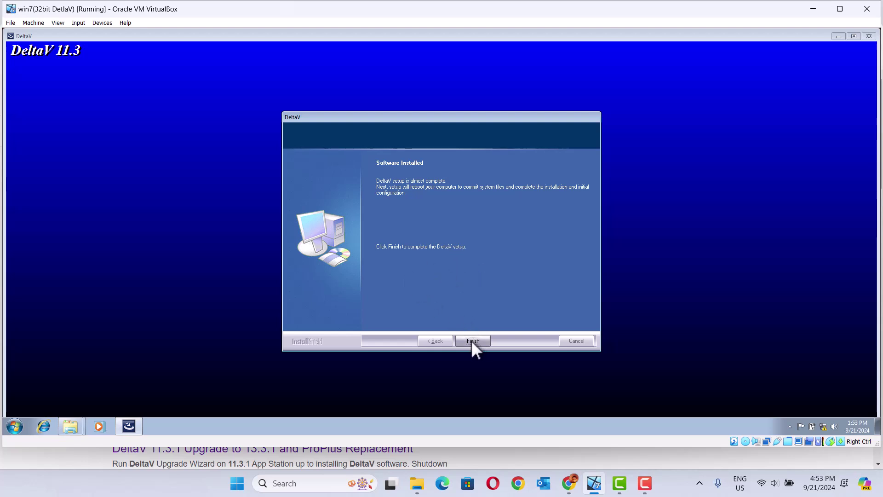
pyautogui.click(472, 340)
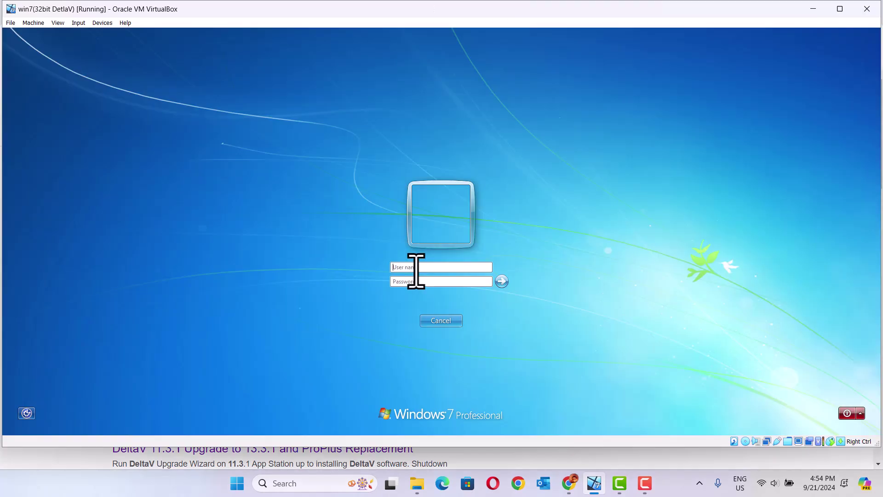
# - Log on to Windows 7 after the reboot with the account's user name and password
pyautogui.write('lo')
pyautogui.write('•••')
pyautogui.write('•••••••••')
pyautogui.click(501, 282)
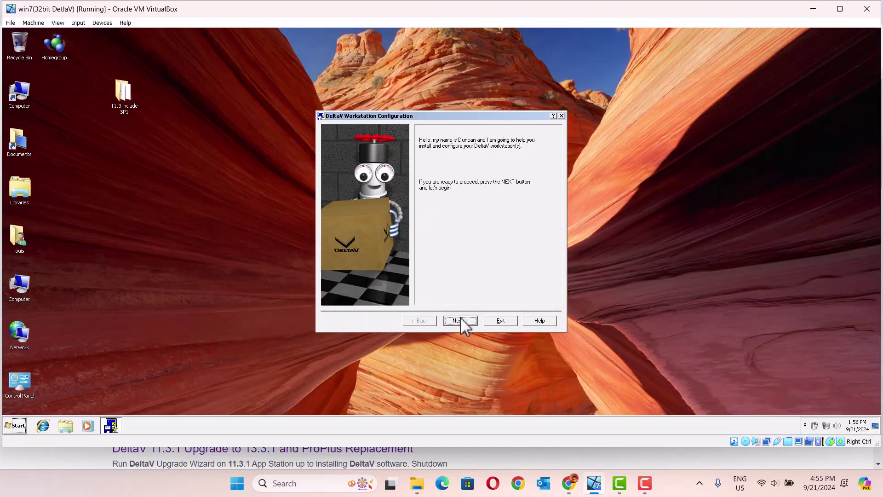
# - Begin configuring the Professional Plus workstation and enable every feature in System Preferences, from AS-Interface through Zones
pyautogui.click(462, 319)
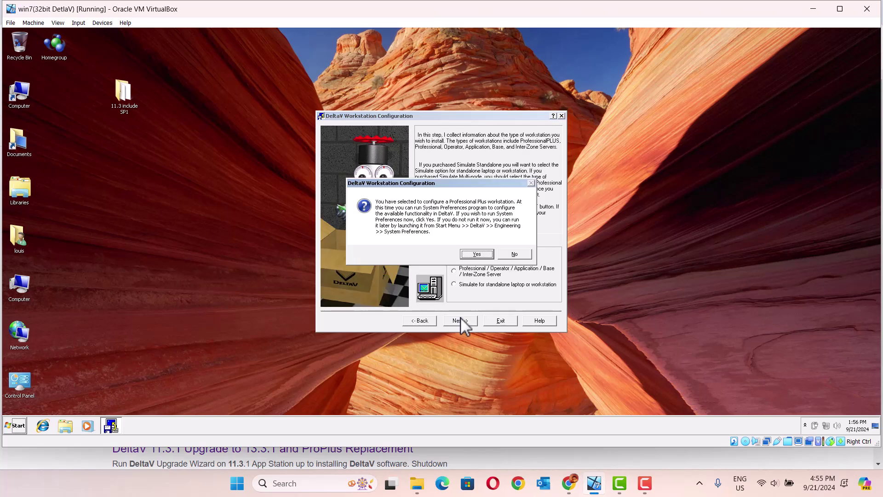
pyautogui.click(477, 255)
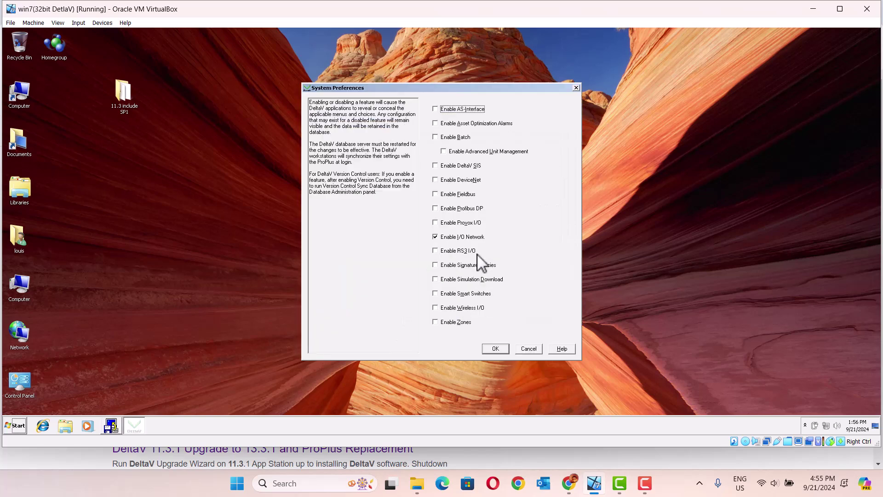
pyautogui.click(435, 109)
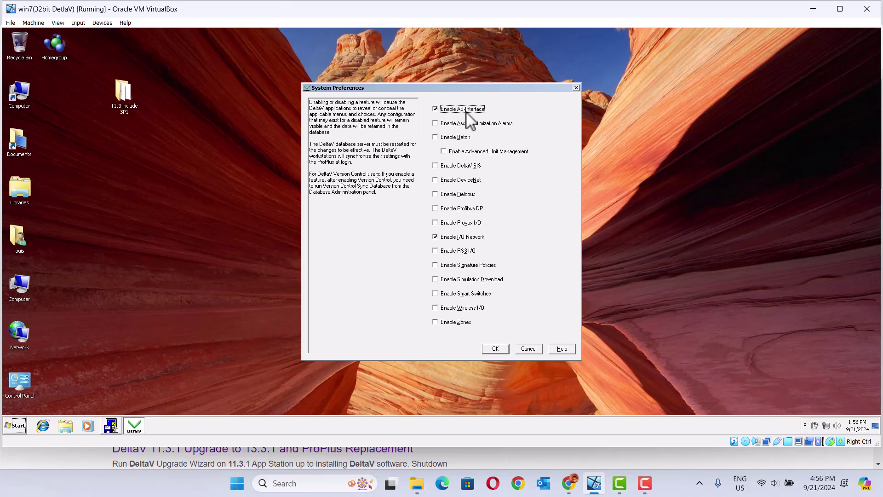
pyautogui.click(435, 123)
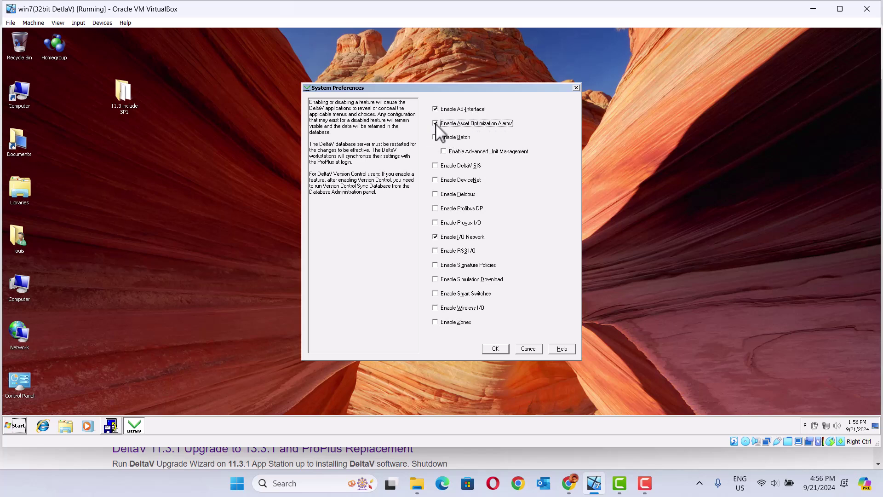
pyautogui.click(435, 138)
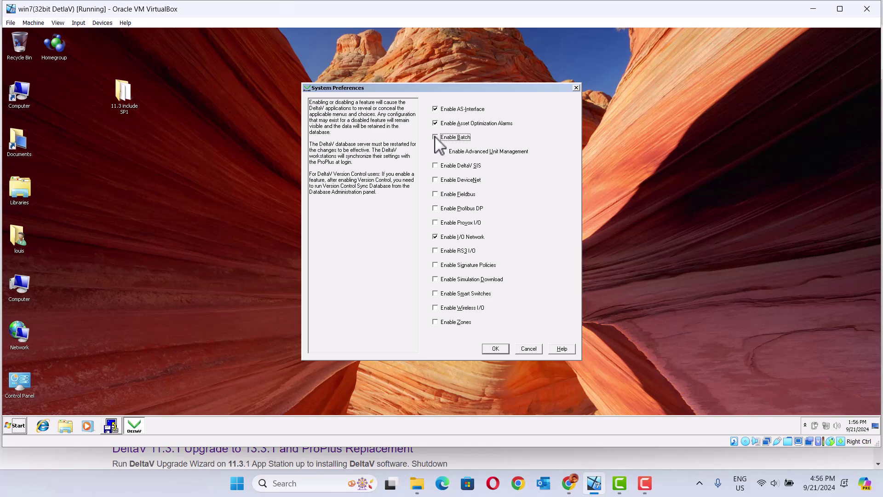
pyautogui.click(435, 166)
pyautogui.click(435, 181)
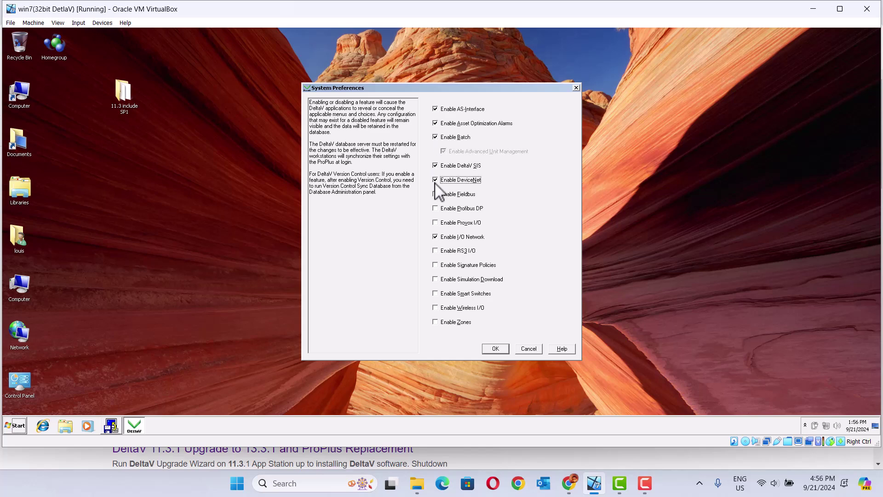
pyautogui.click(435, 195)
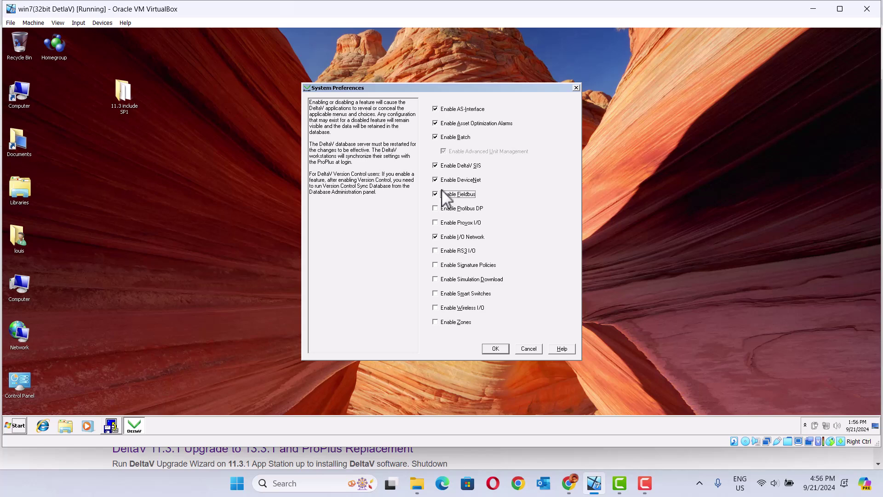
pyautogui.click(435, 209)
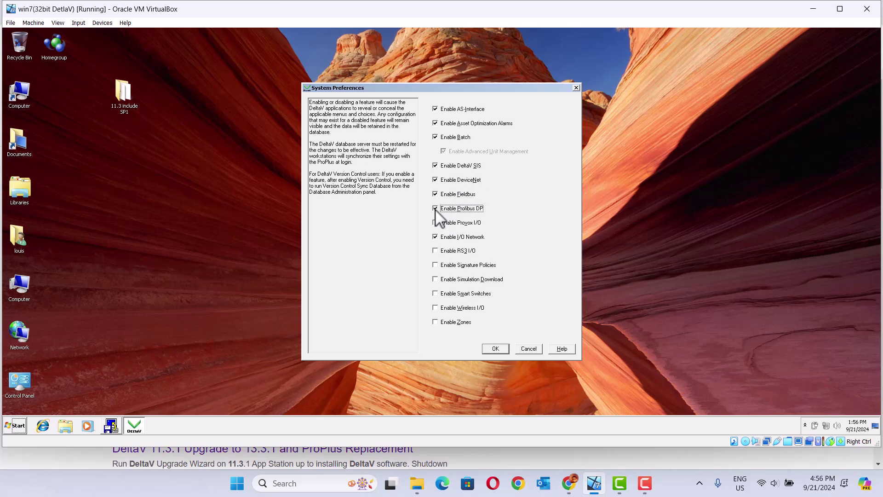
pyautogui.click(436, 224)
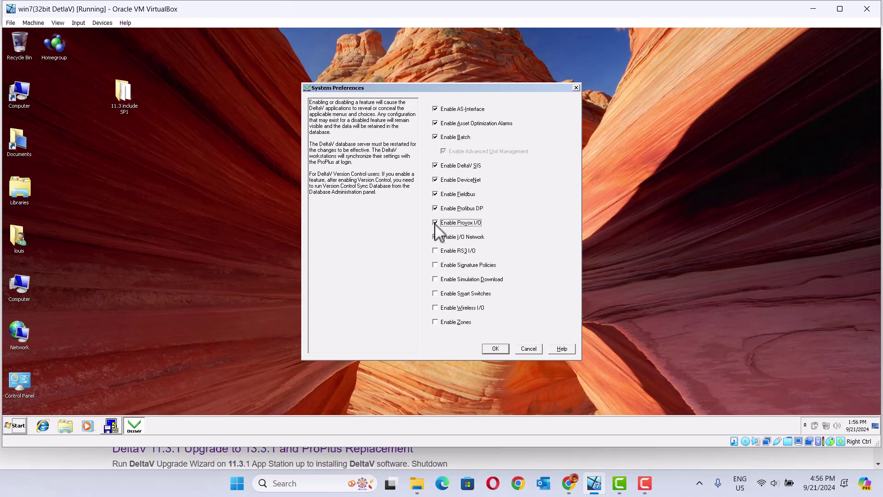
pyautogui.click(435, 250)
pyautogui.click(435, 266)
pyautogui.click(436, 279)
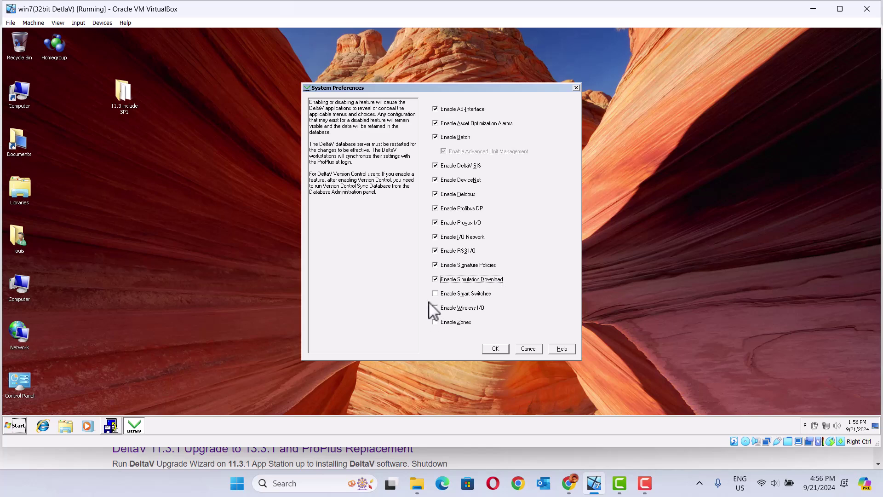
pyautogui.click(435, 295)
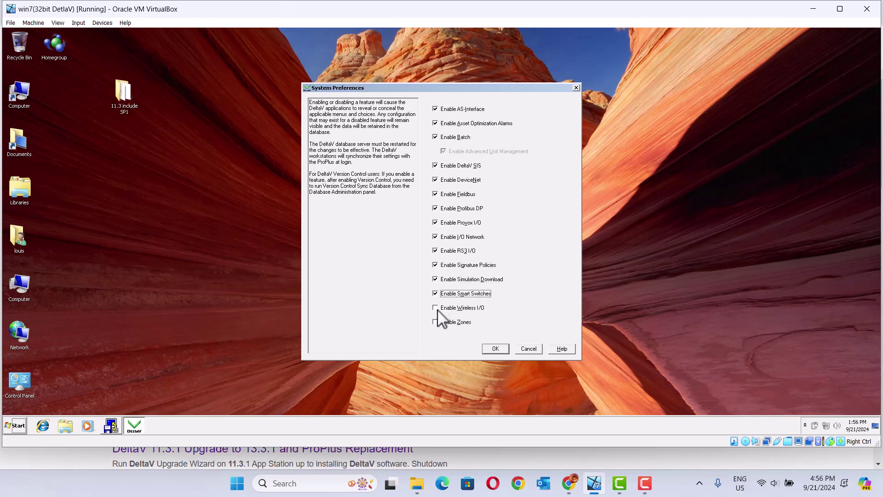
pyautogui.click(437, 308)
pyautogui.click(437, 323)
pyautogui.click(496, 348)
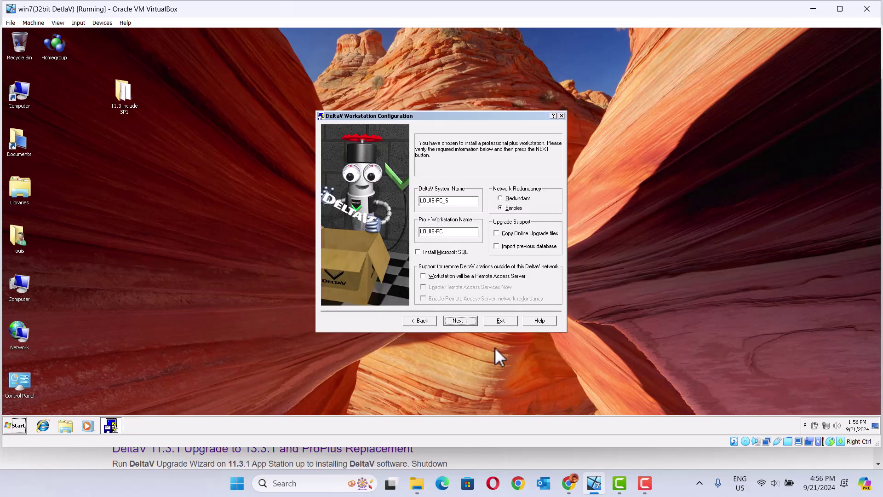
# - Accept Simplex redundancy, Local Area Connection as the primary network card and the WORKGROUP network, run the configuration, and agree to log off
pyautogui.click(470, 321)
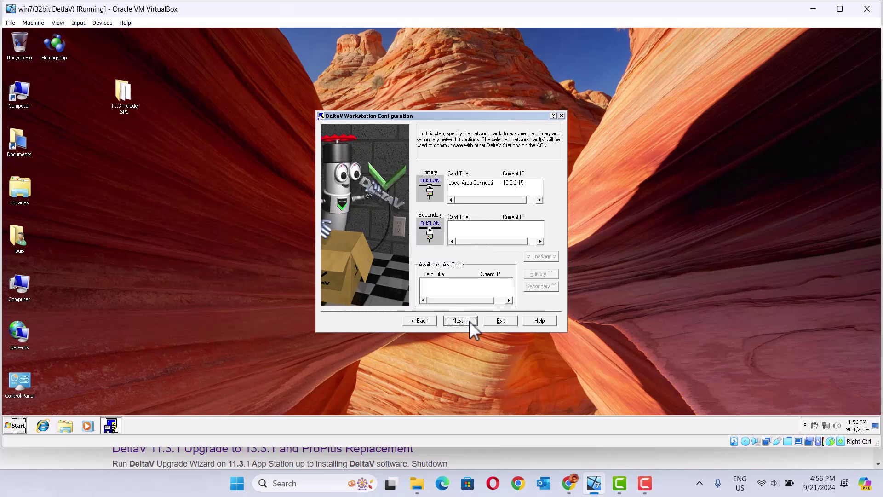
pyautogui.click(469, 182)
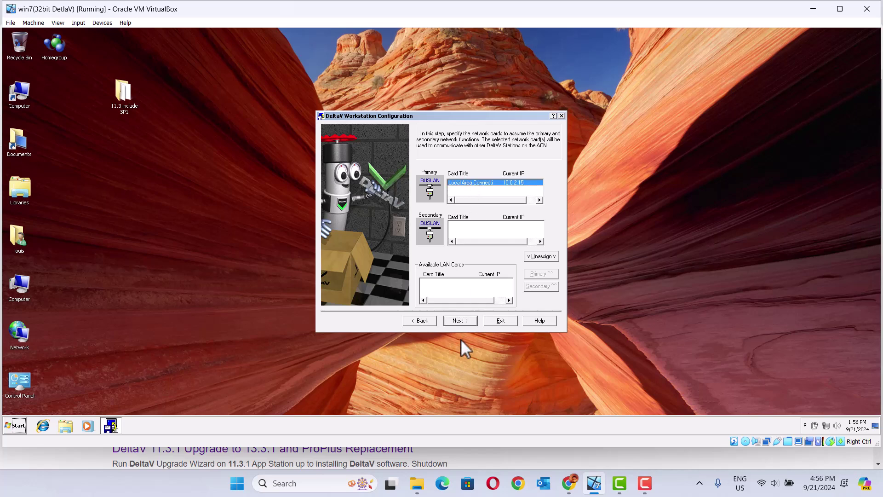
pyautogui.click(464, 318)
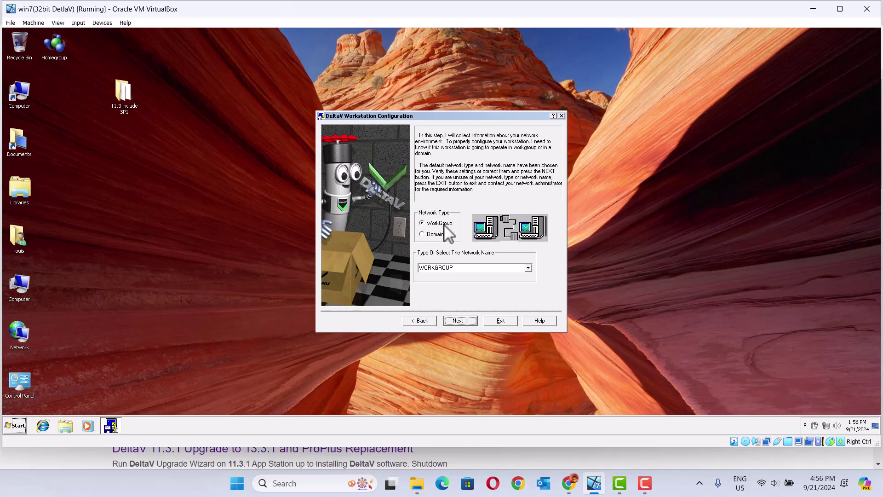
pyautogui.click(461, 321)
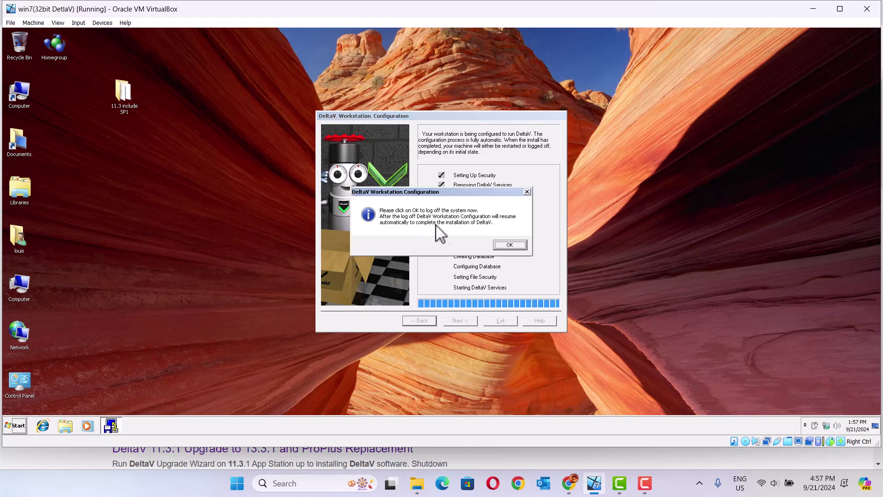
pyautogui.click(510, 245)
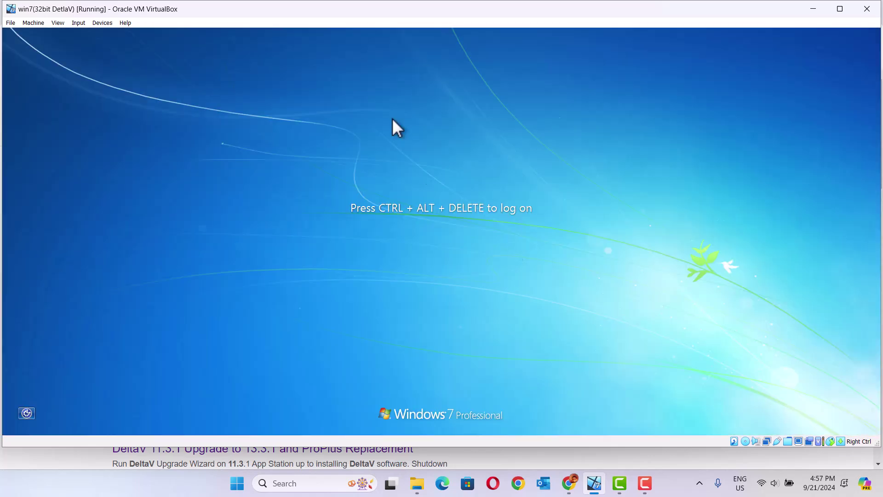
# - Bring up the virtual machine's logon prompt and log back on with the account's user name and password to resume the configuration
pyautogui.click(80, 24)
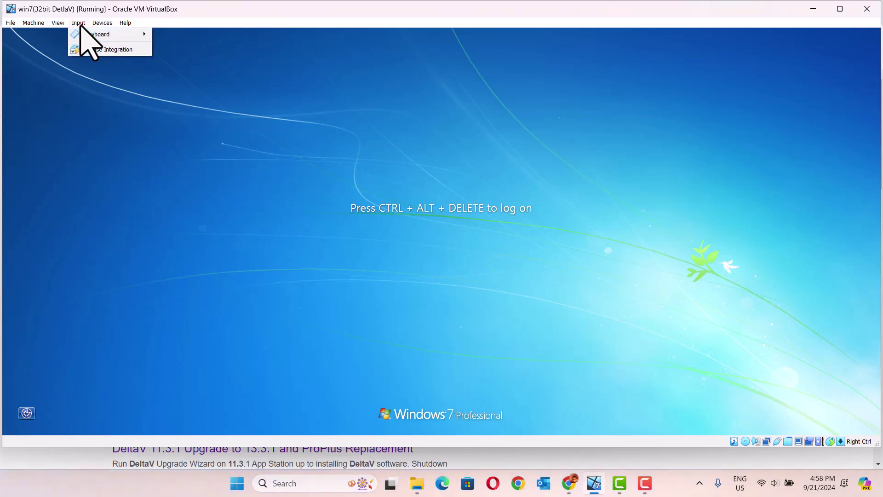
pyautogui.moveTo(78, 34)
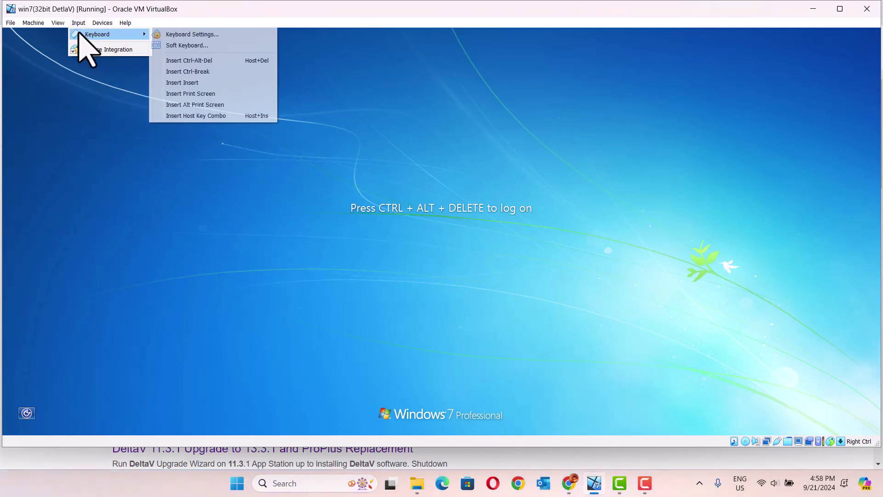
pyautogui.click(204, 65)
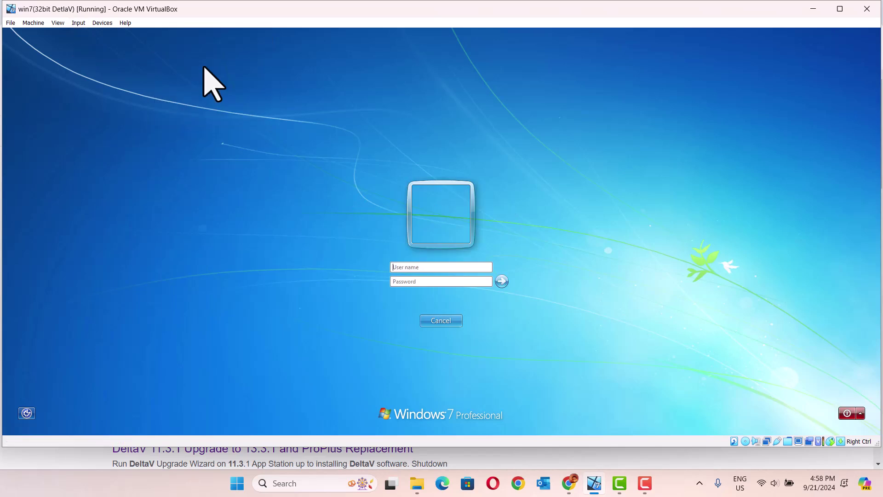
pyautogui.write('louis')
pyautogui.click(405, 284)
pyautogui.write('••••••••••••')
pyautogui.press('Return')
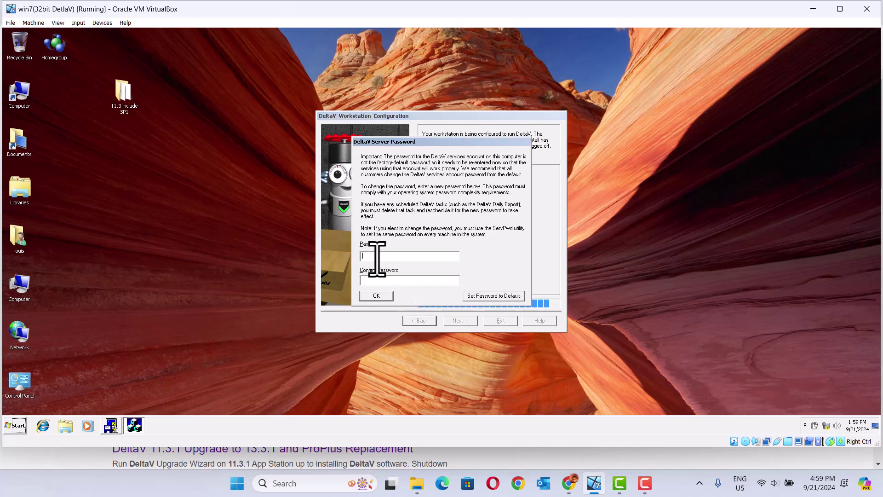
# - Enter and confirm the DeltaV services account password, then acknowledge the completed workstation configuration to log off
pyautogui.write('*********')
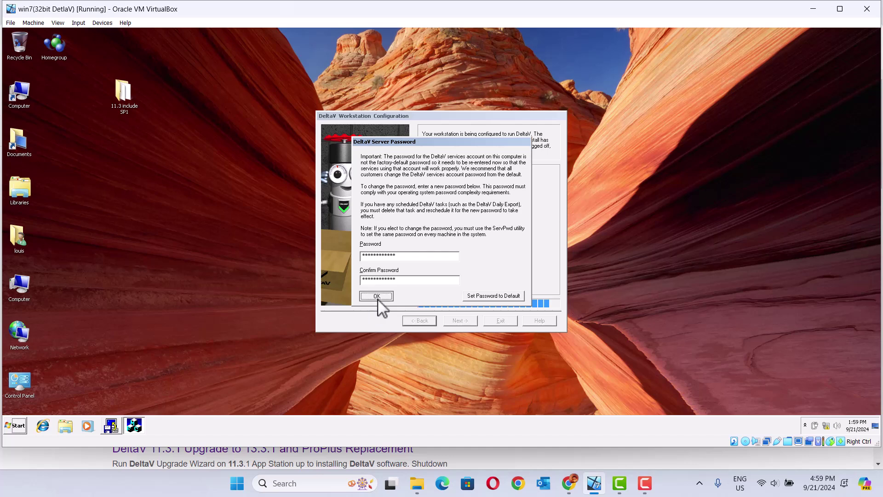
pyautogui.click(377, 297)
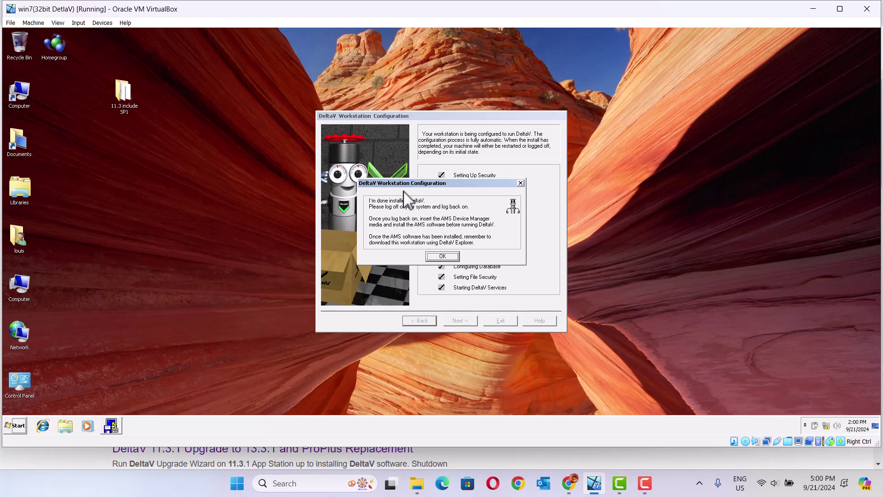
pyautogui.click(444, 256)
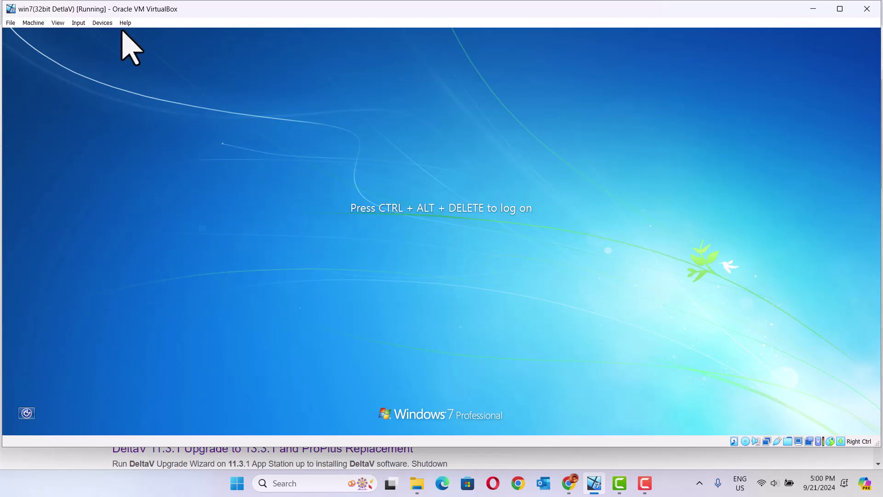
# - Send Ctrl-Alt-Del to the virtual machine and log back on to Windows with the account's user name and password
pyautogui.click(76, 24)
pyautogui.moveTo(108, 34)
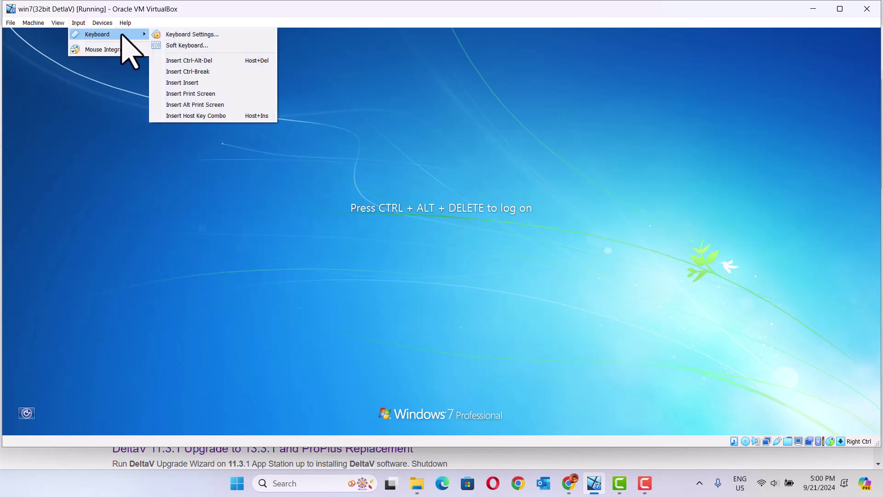
pyautogui.click(209, 61)
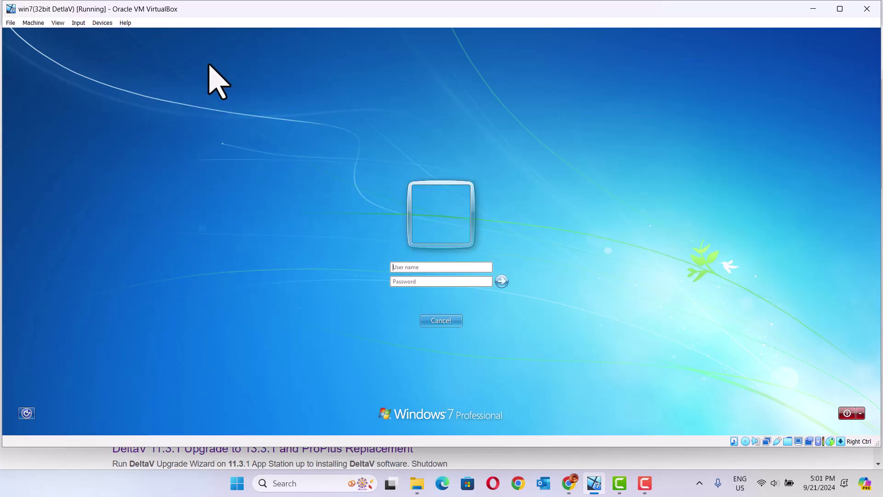
pyautogui.click(414, 281)
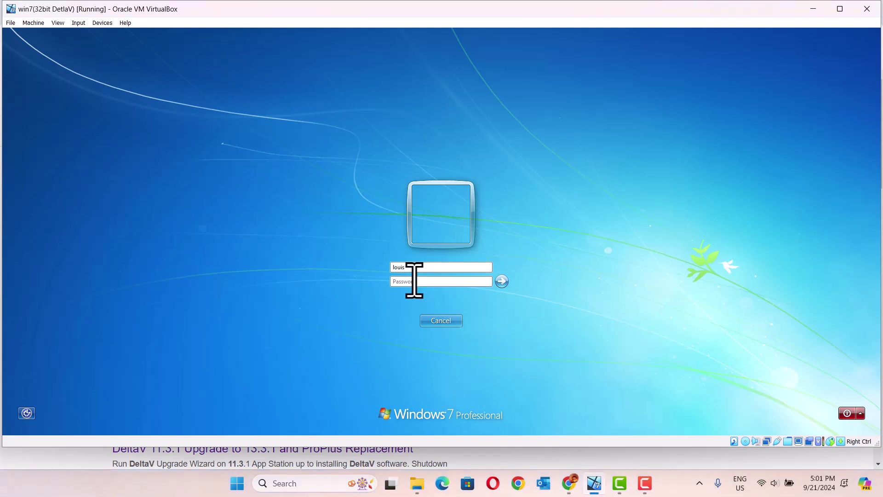
pyautogui.write('********')
pyautogui.click(501, 282)
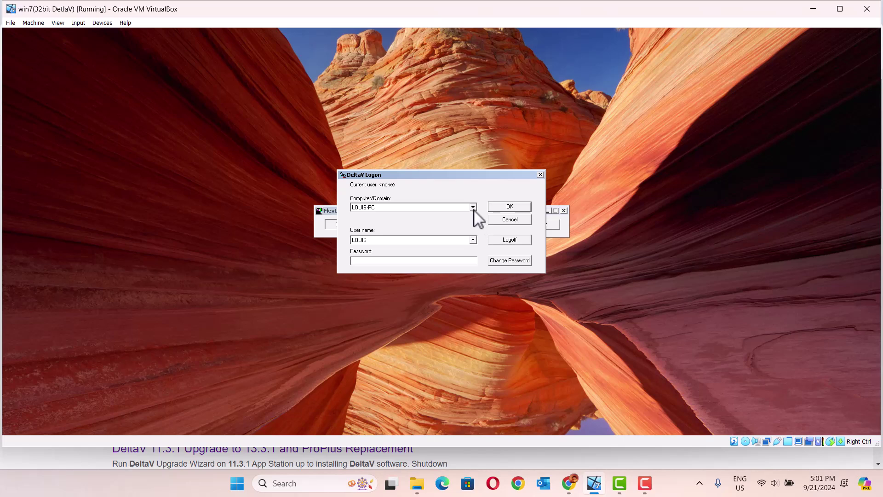
# - Log on to DeltaV under the preselected account, clearing the first password entry and re-entering the account password
pyautogui.write('*******')
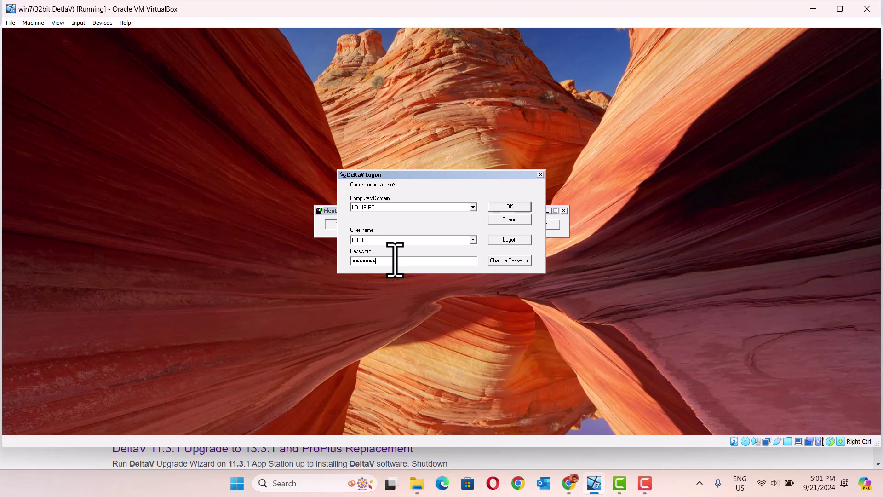
pyautogui.press('BackSpace')
pyautogui.press('BackSpace')
pyautogui.press('BackSpace')
pyautogui.press('BackSpace')
pyautogui.press('BackSpace')
pyautogui.press('BackSpace')
pyautogui.press('BackSpace')
pyautogui.write('************')
pyautogui.click(510, 207)
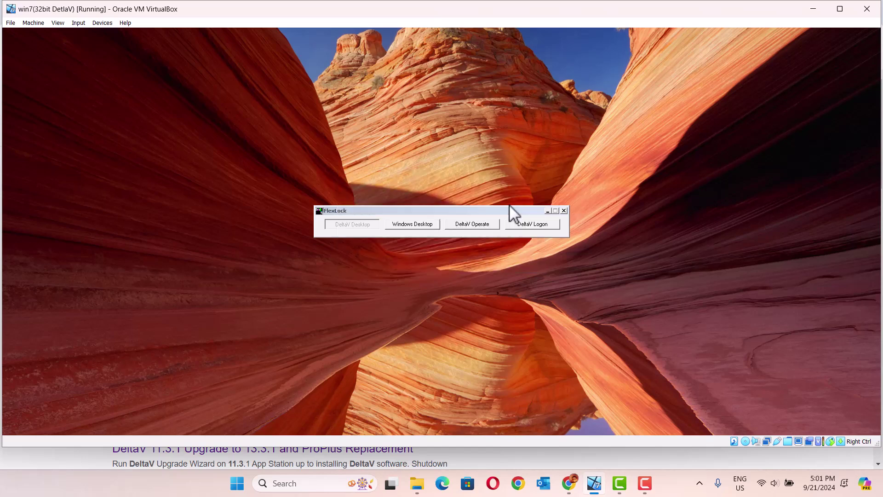
# - Switch FlexLock to the Windows Desktop, minimize it, and launch Introducing DeltaV from the installed DeltaV programs
pyautogui.click(414, 224)
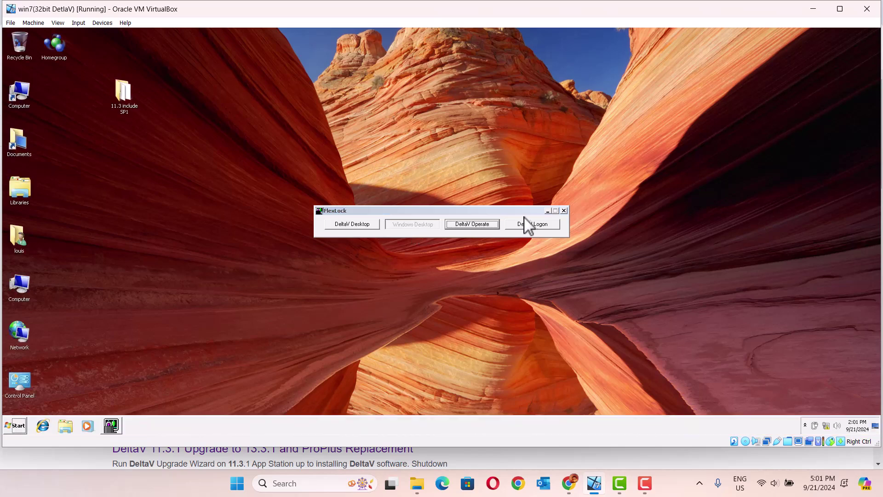
pyautogui.click(547, 211)
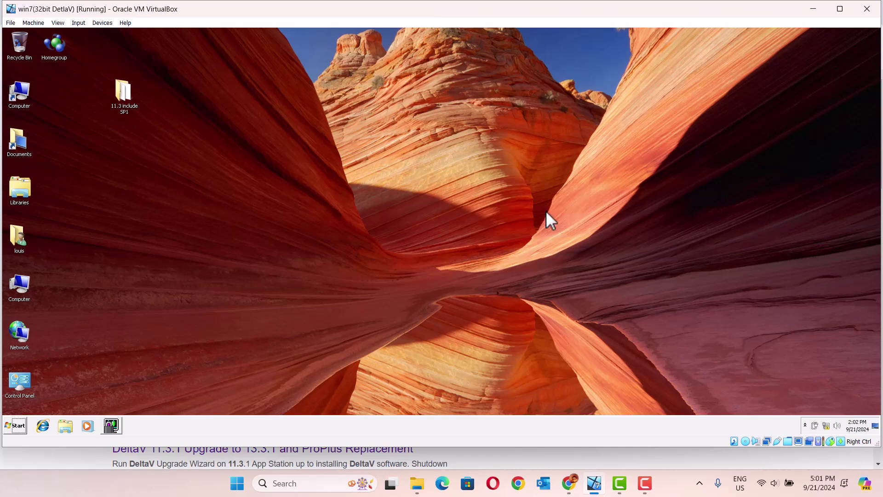
pyautogui.click(18, 425)
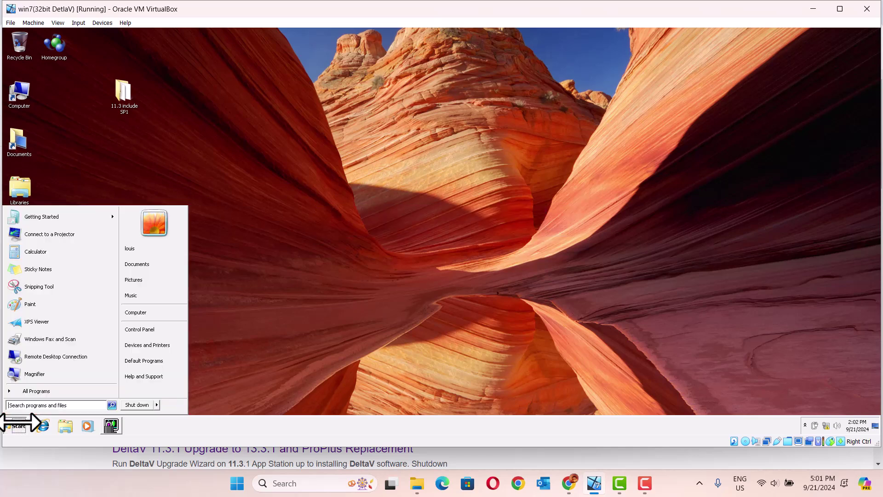
pyautogui.click(54, 390)
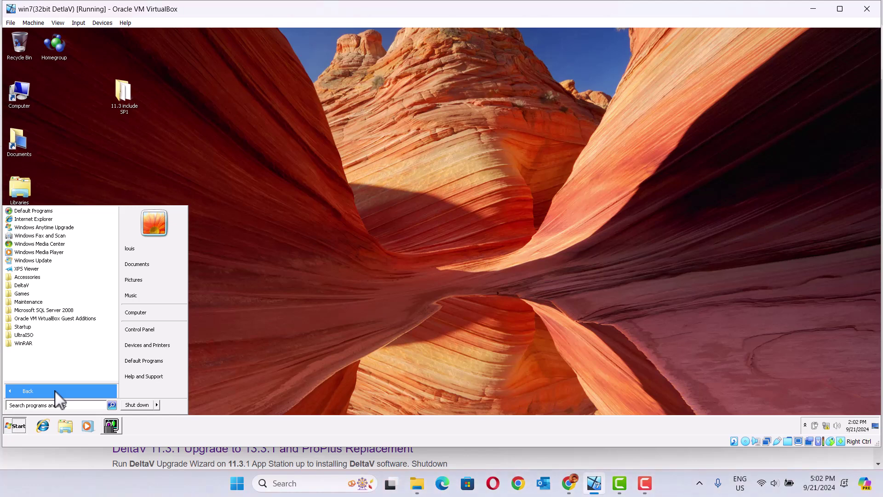
pyautogui.click(23, 285)
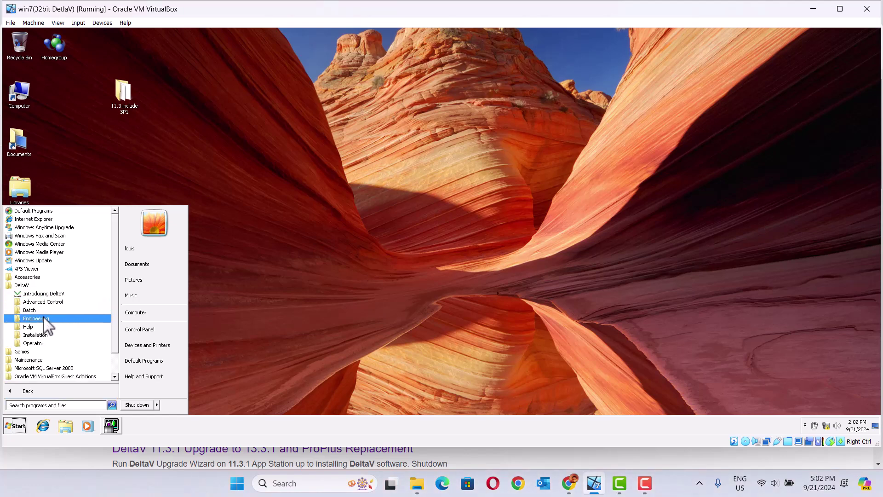
pyautogui.click(53, 294)
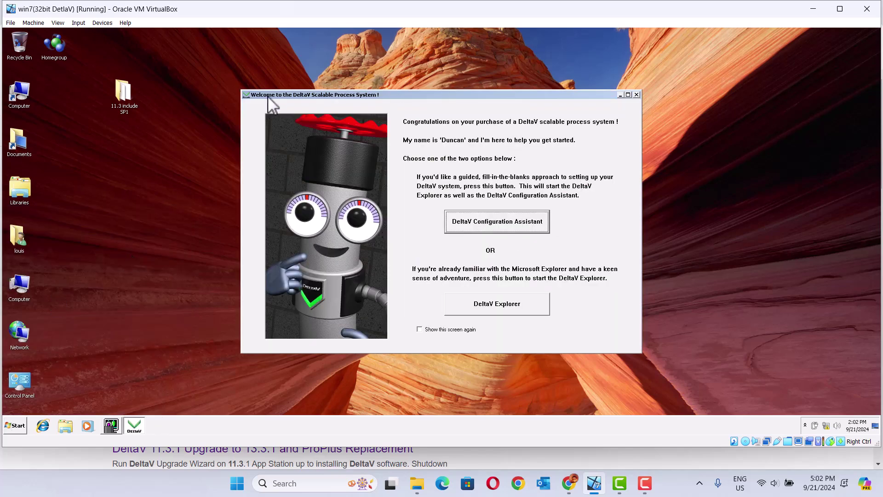
# - Start DeltaV Explorer from the welcome screen and reposition its window so that it is fully visible
pyautogui.click(502, 305)
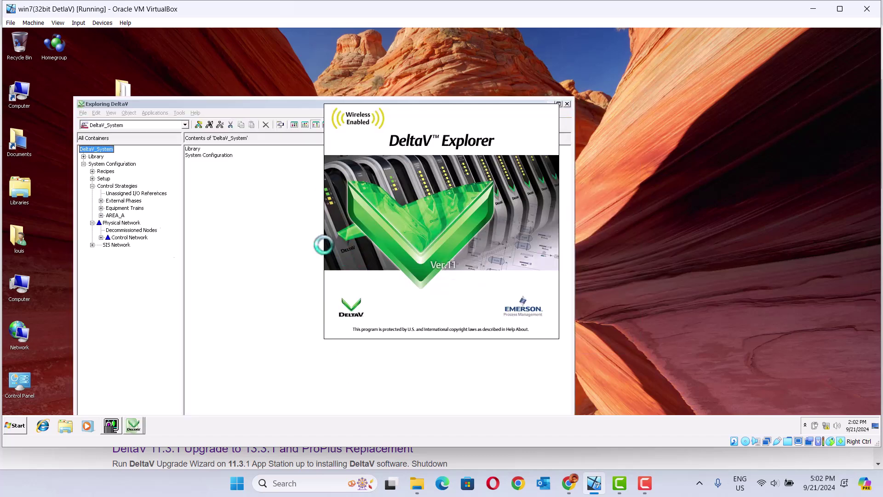
pyautogui.click(391, 318)
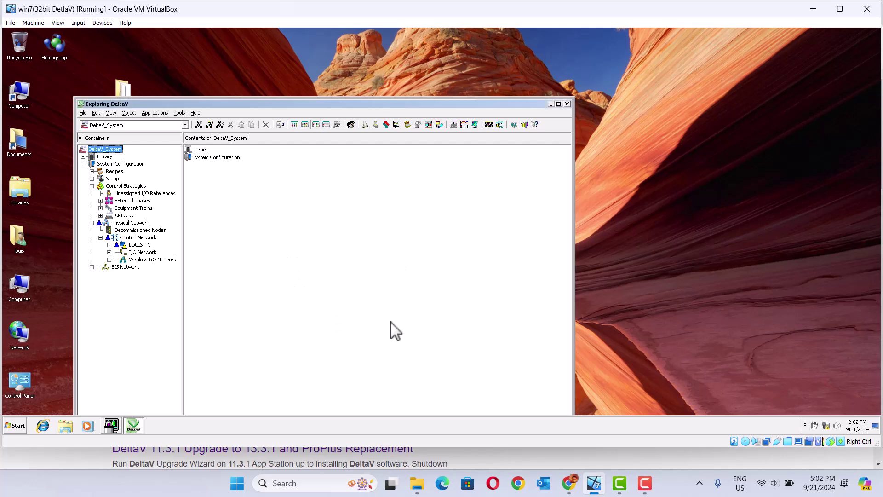
pyautogui.moveTo(460, 110); pyautogui.dragTo(485, 74)
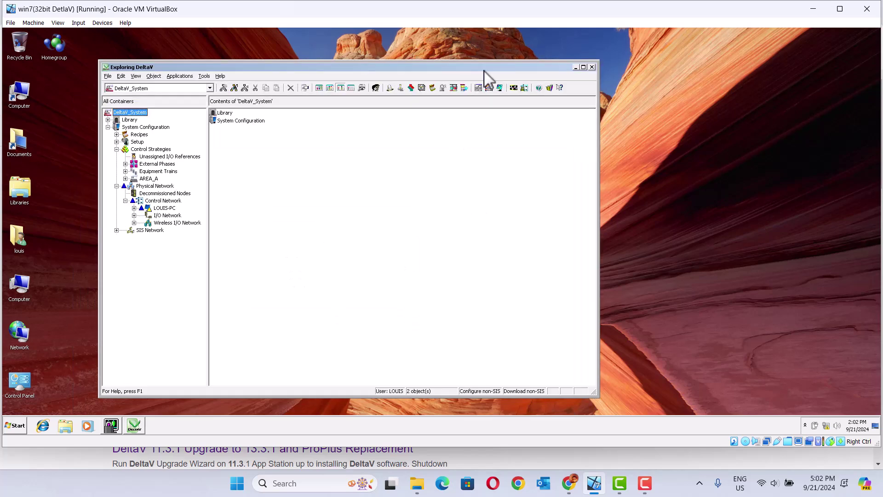
# - Create a new control module named ABC in AREA_A under Control Strategies
pyautogui.rightClick(149, 181)
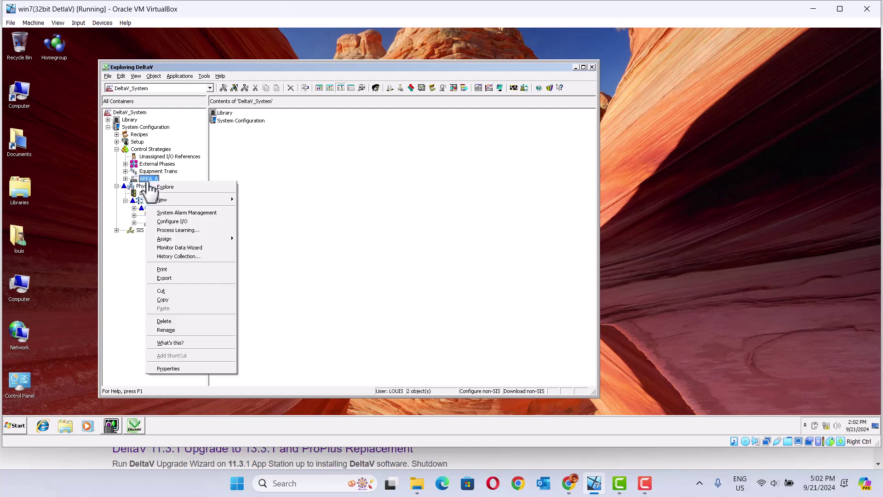
pyautogui.moveTo(180, 199)
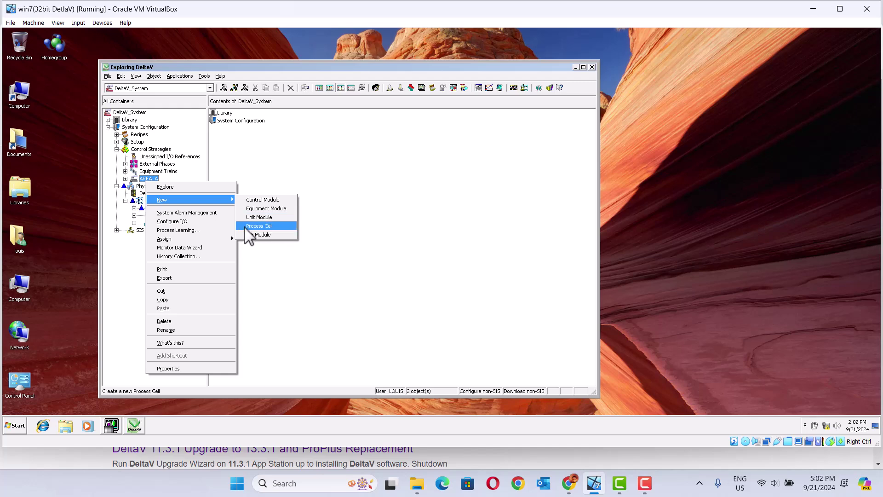
pyautogui.moveTo(222, 207)
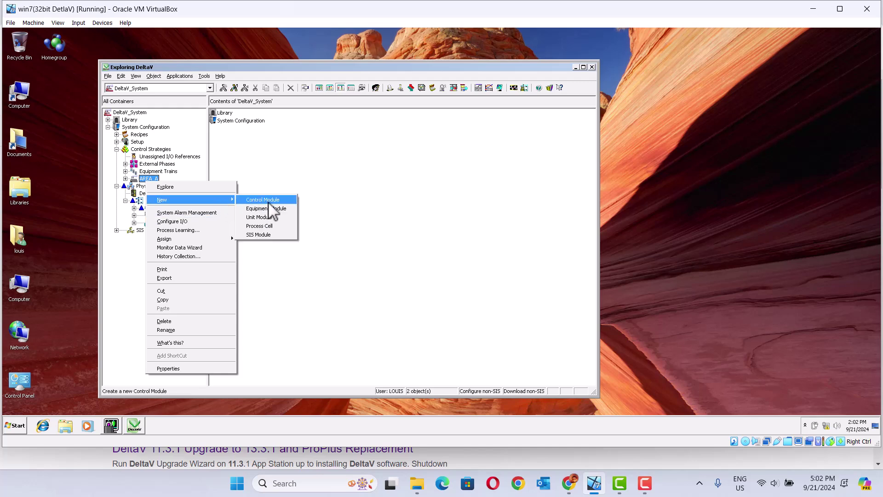
pyautogui.click(276, 201)
pyautogui.write('MF')
pyautogui.press('Escape')
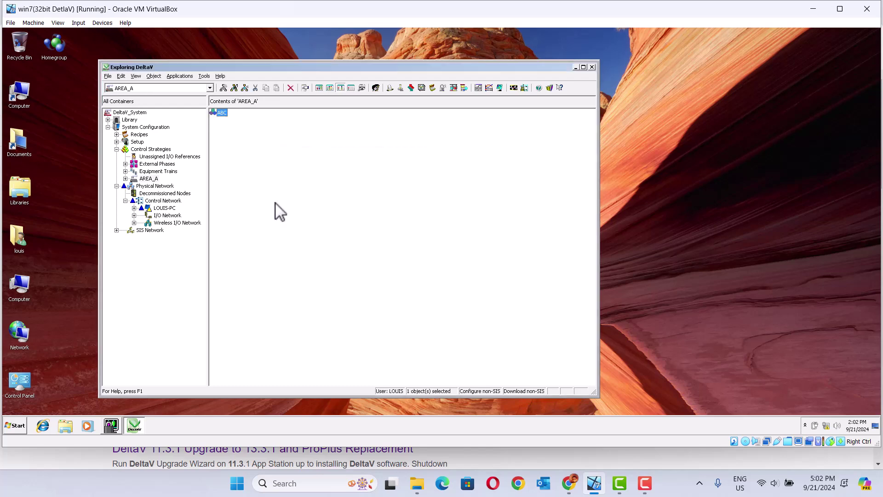
# - Open the ABC module with Control Studio, dismiss the tip of the day, and maximize the window
pyautogui.rightClick(220, 115)
pyautogui.moveTo(260, 128)
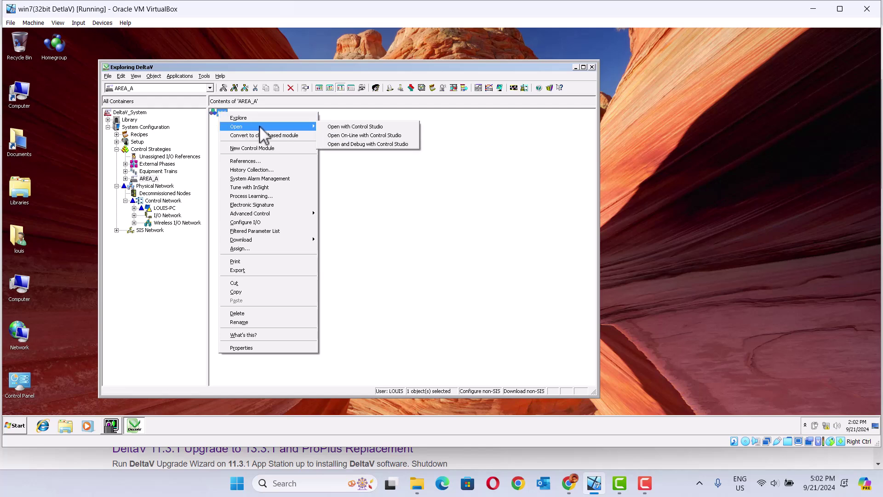
pyautogui.click(380, 128)
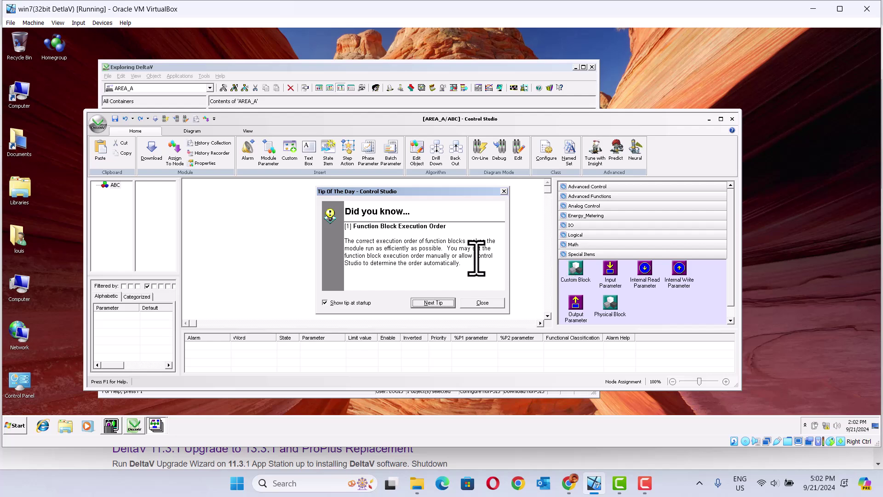
pyautogui.click(477, 304)
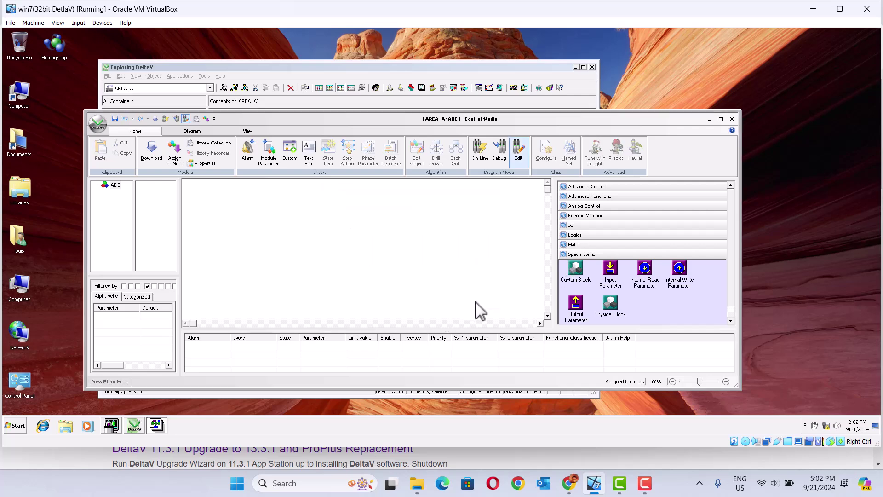
pyautogui.click(721, 118)
# - Place an input parameter, an internal parameter and an output parameter on the module diagram, accepting their default floating point properties
pyautogui.click(754, 185)
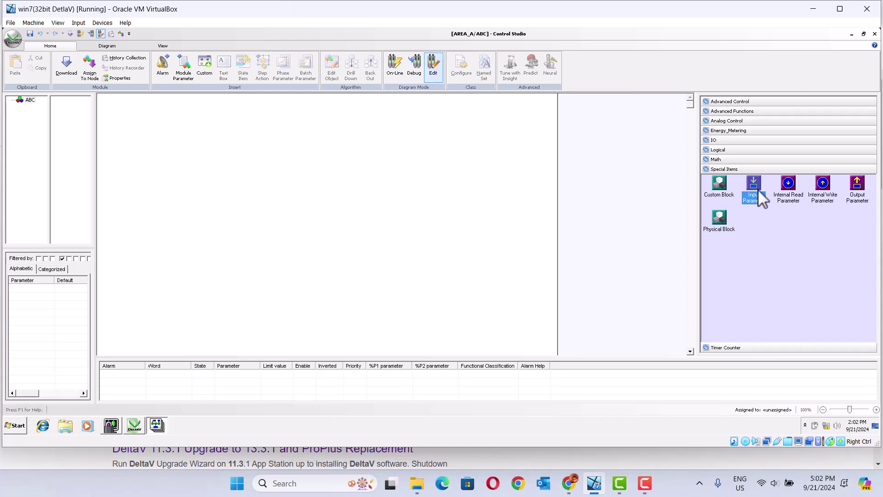
pyautogui.moveTo(762, 198); pyautogui.dragTo(253, 185)
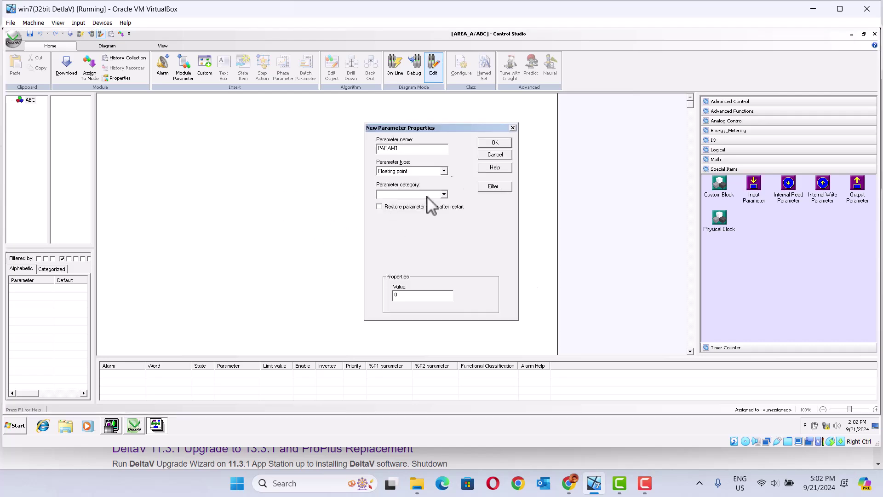
pyautogui.click(486, 143)
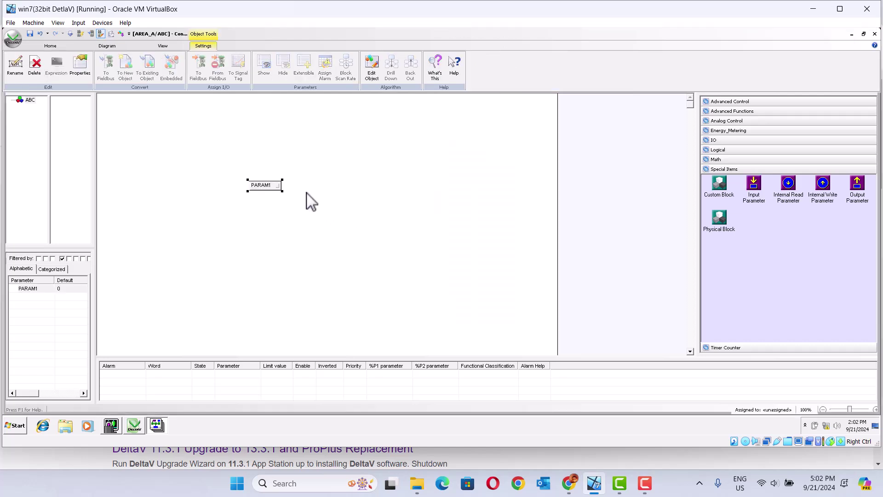
pyautogui.moveTo(857, 184); pyautogui.dragTo(395, 197)
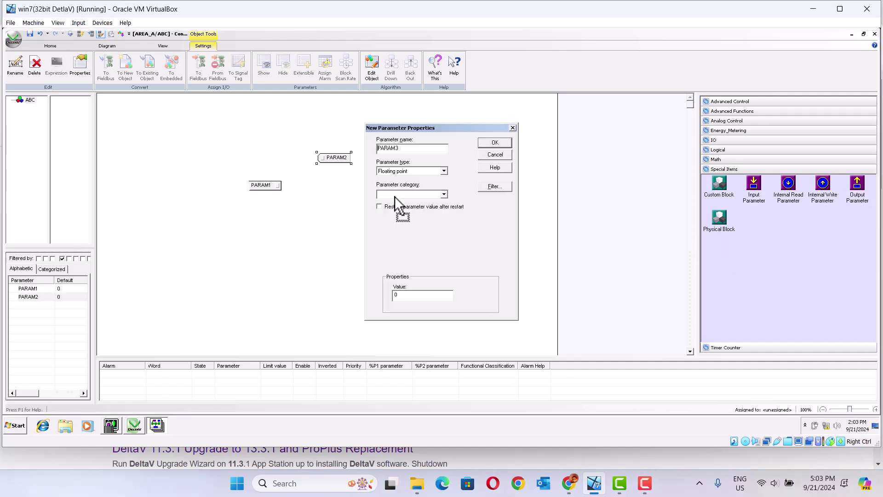
pyautogui.click(495, 143)
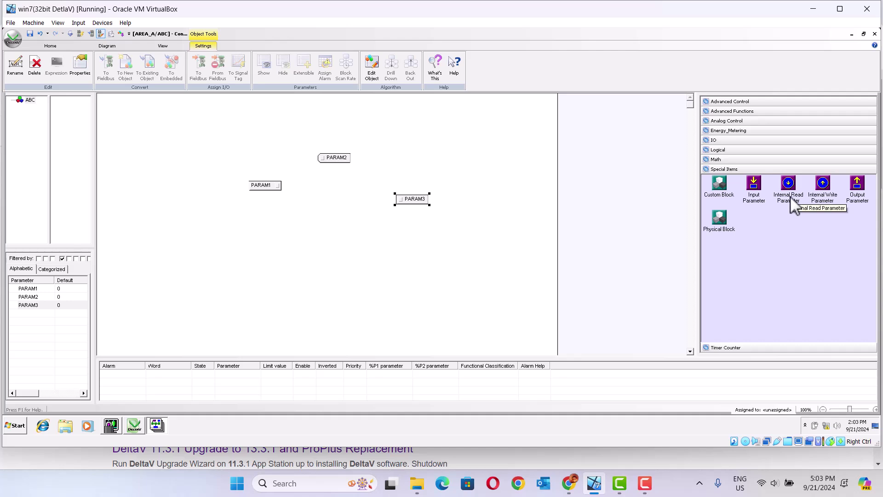
# - Place a Control Selector block from the Analog Control category on the diagram, below the output parameter
pyautogui.click(712, 122)
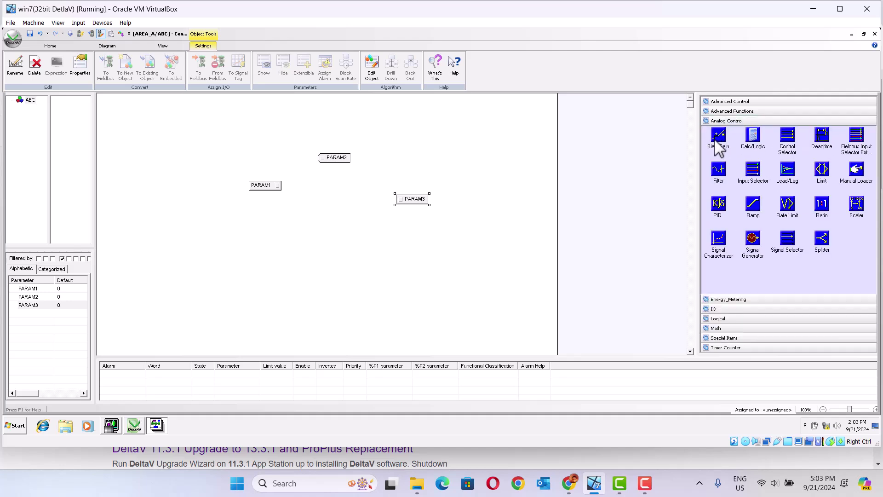
pyautogui.moveTo(790, 143); pyautogui.dragTo(427, 248)
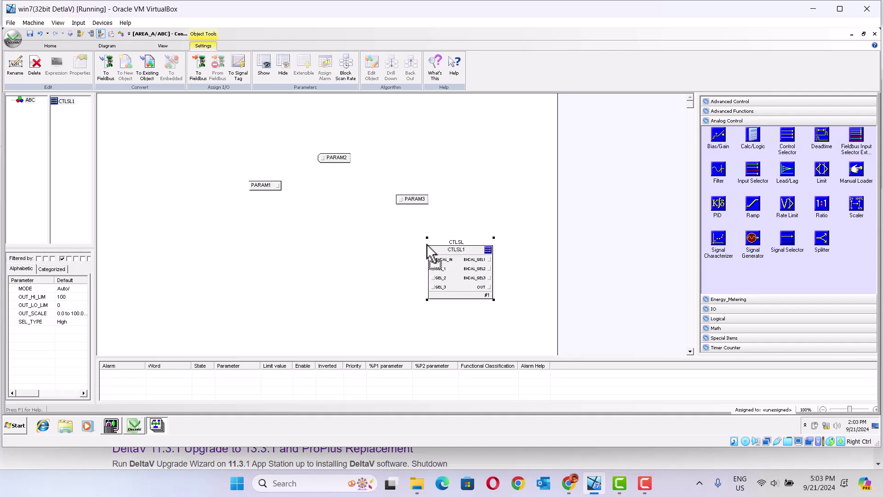
pyautogui.click(539, 292)
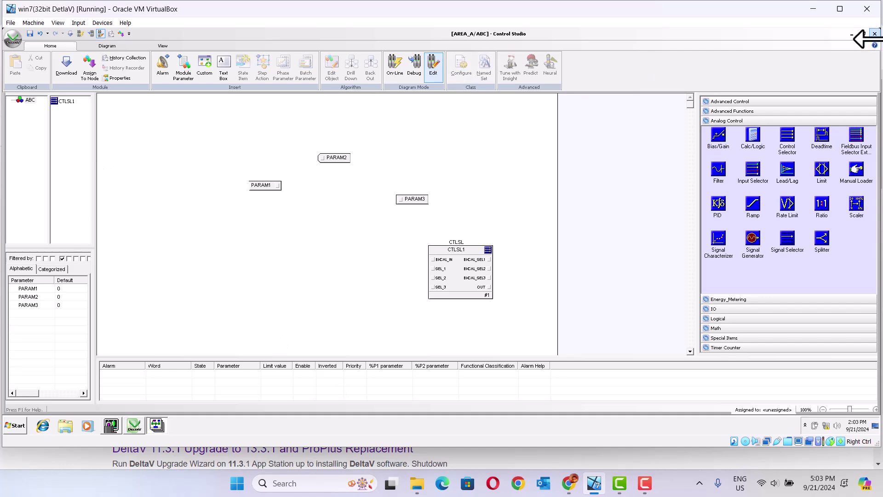
# - Close Control Studio without saving the changes to module ABC, and close DeltaV Explorer
pyautogui.click(874, 34)
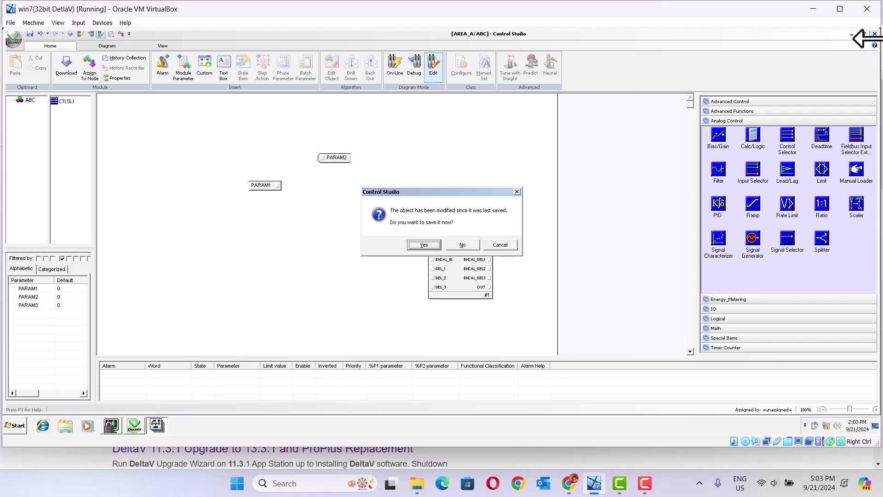
pyautogui.click(458, 245)
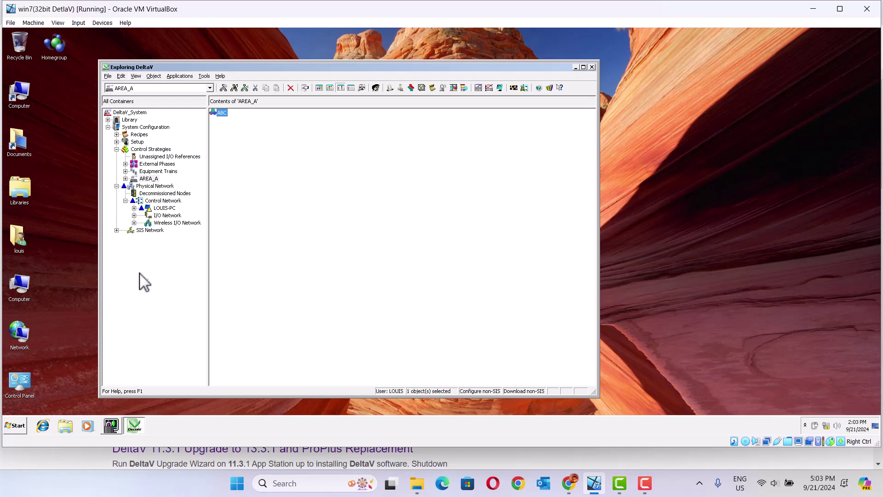
pyautogui.click(593, 68)
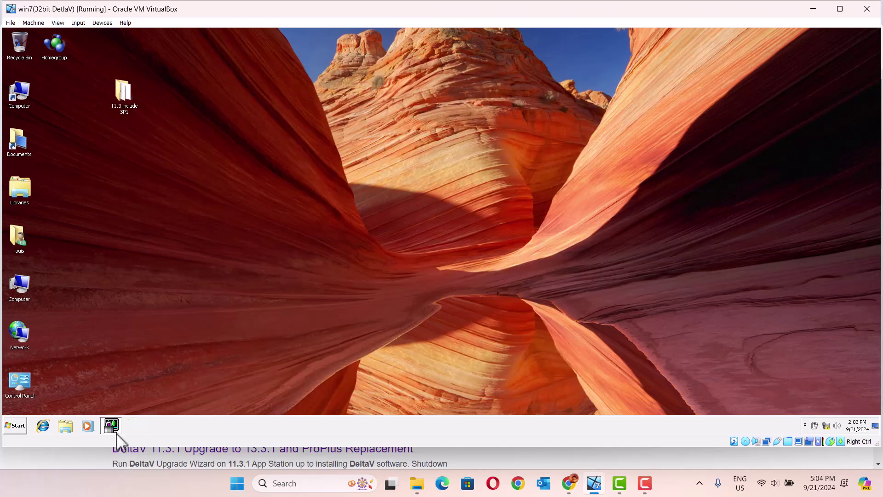
pyautogui.moveTo(115, 432)
pyautogui.click(646, 489)
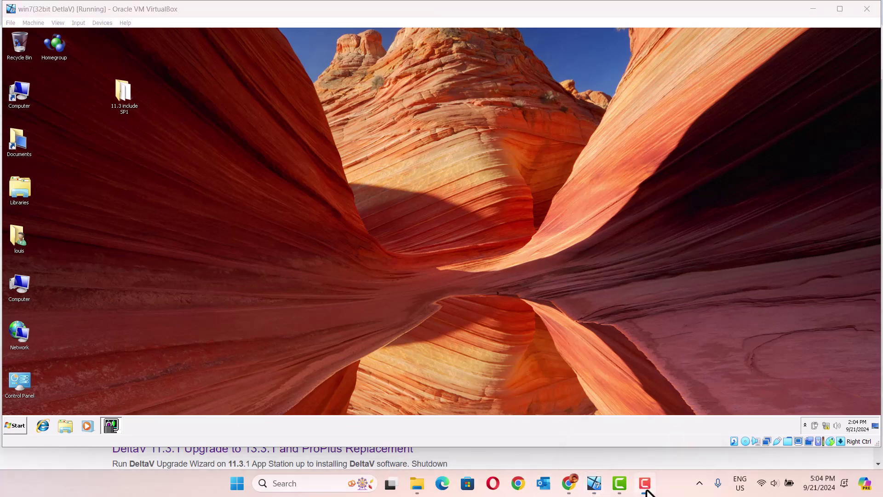